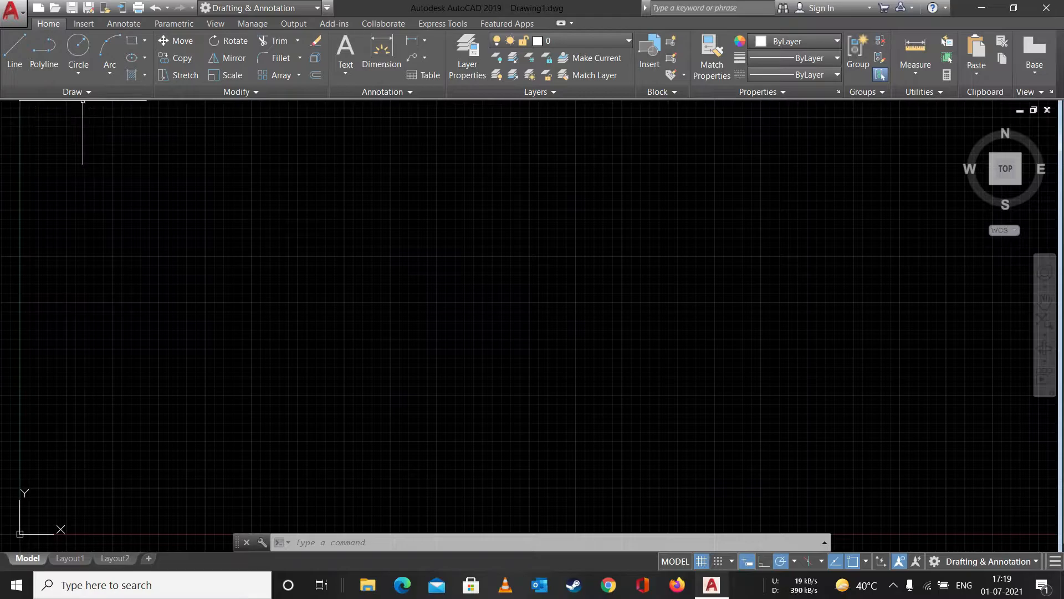
Draw a rectangle with its first corner at the origin (0,0) and its opposite corner 10 units across and 8 units up.
click(132, 42)
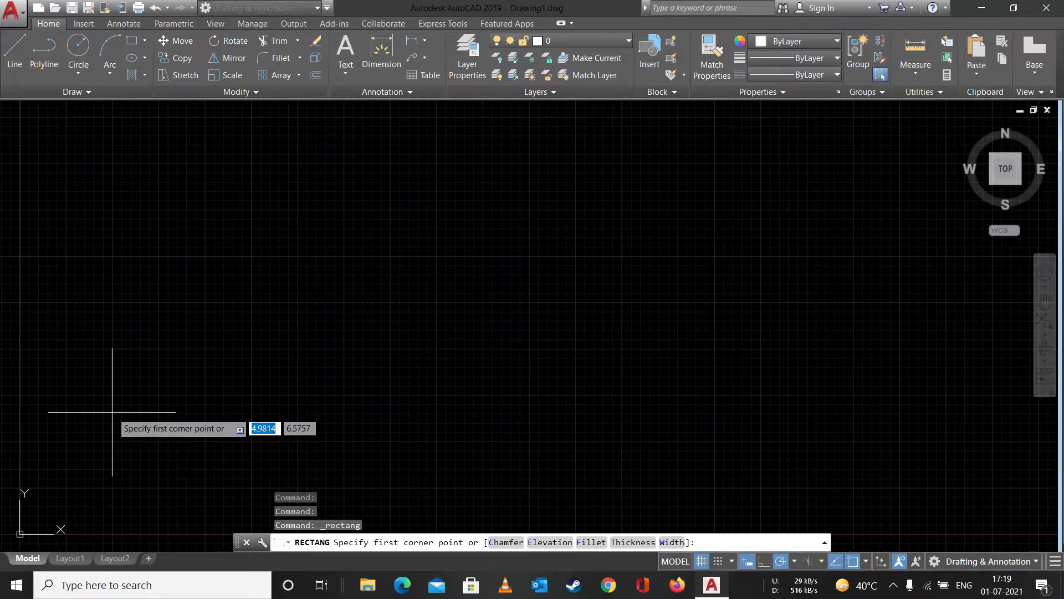
text(0)
key(Tab)
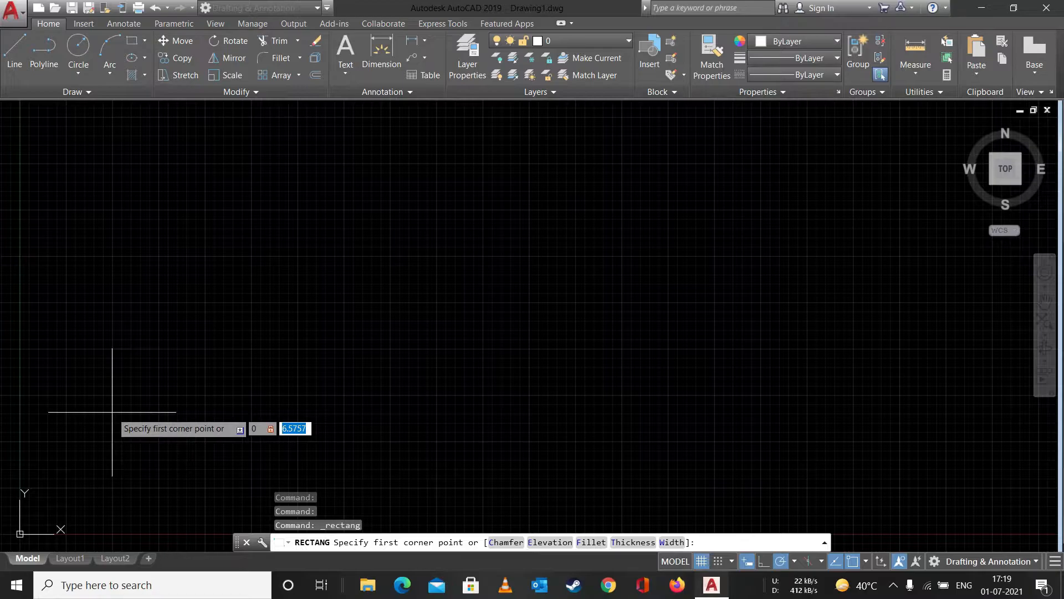
text(0)
key(Return)
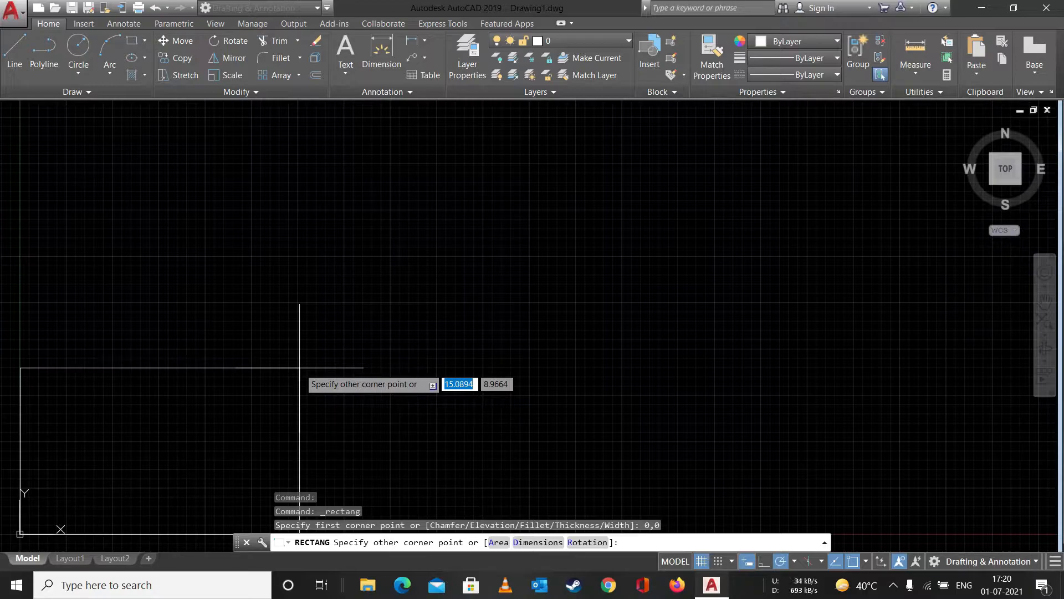
text(10)
key(Tab)
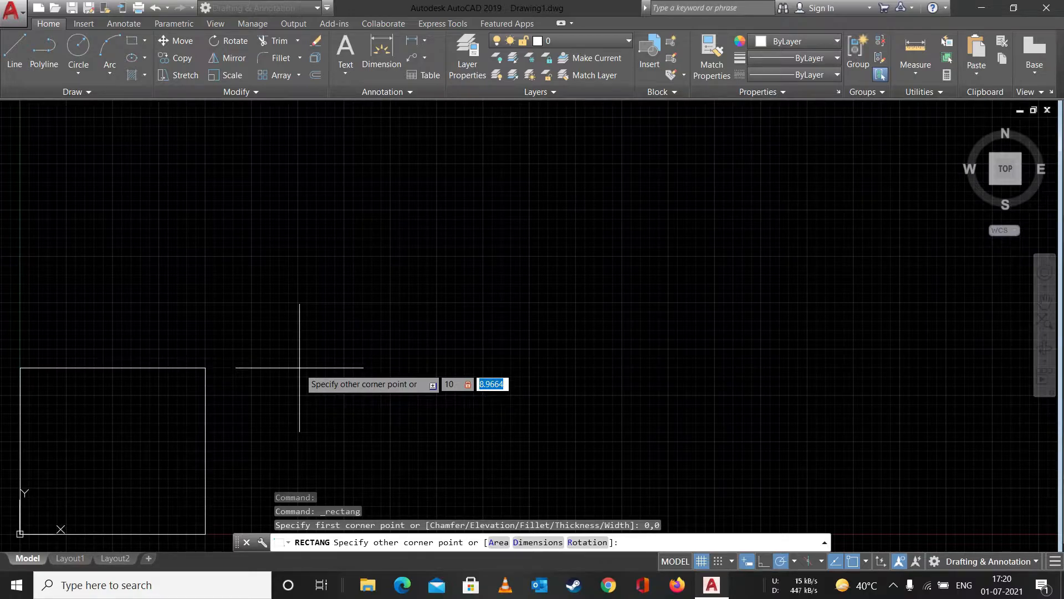
text(8)
key(Return)
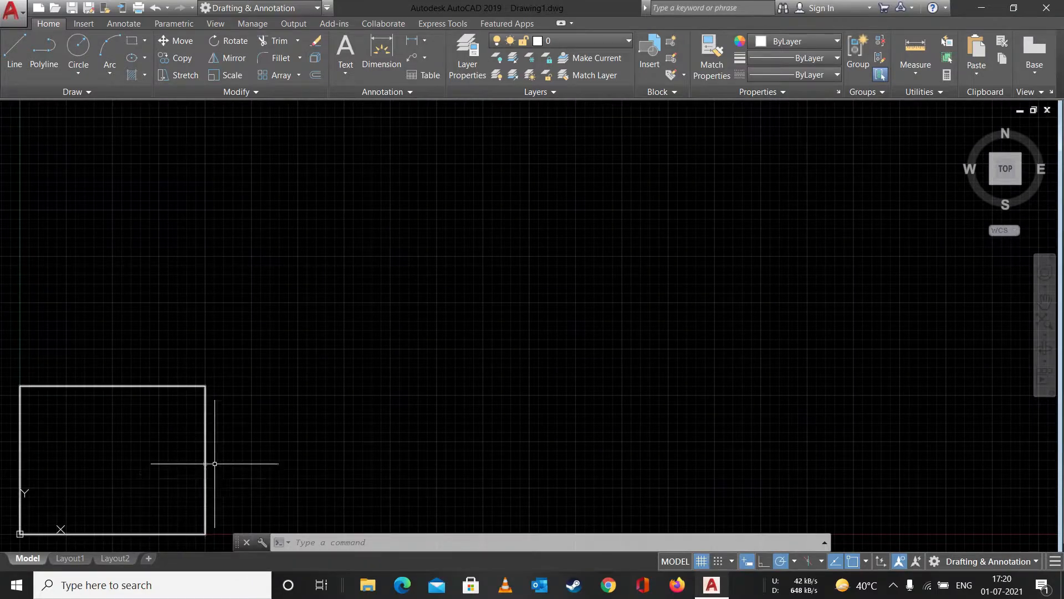
click(915, 75)
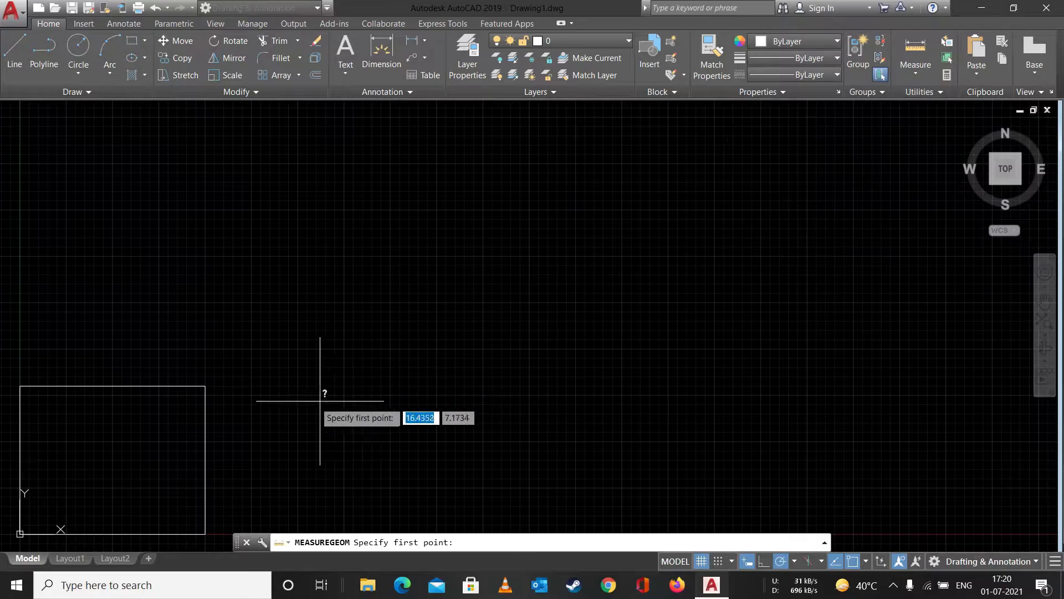
click(205, 385)
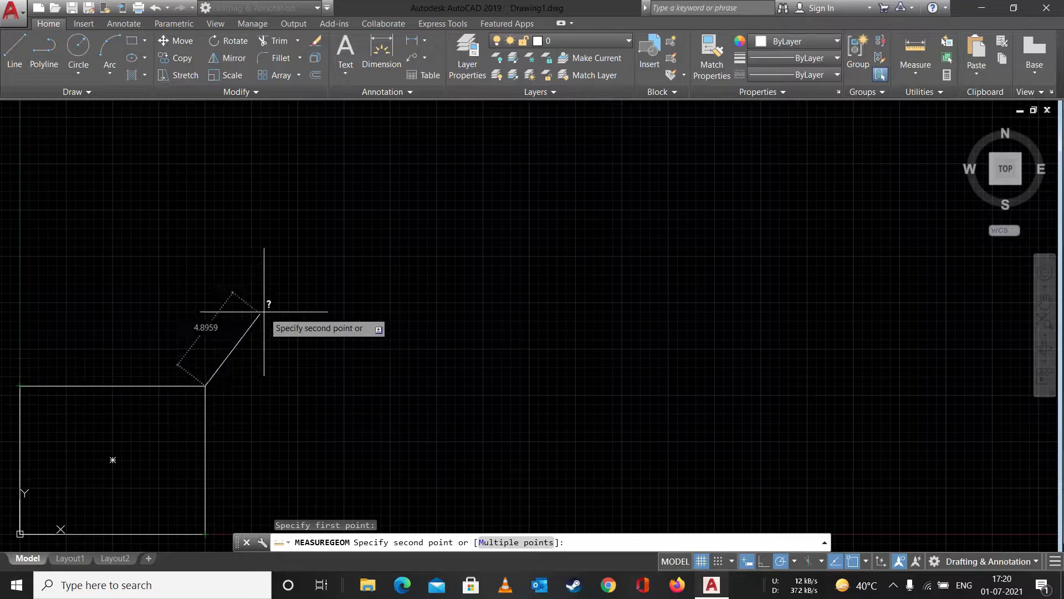
key(Escape)
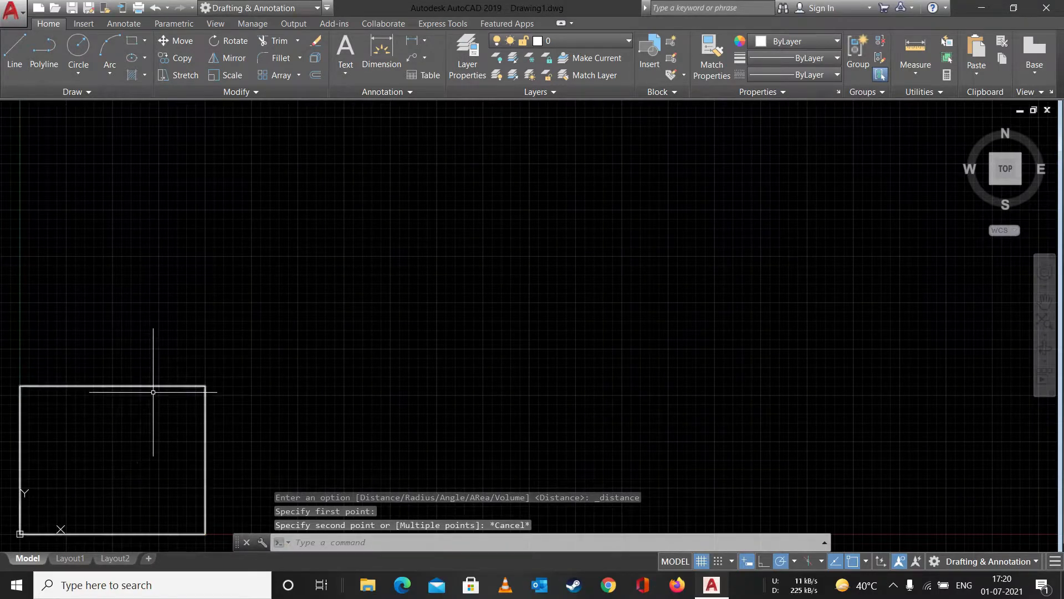
Erase the 10 by 8 rectangle at the origin.
mouse_move(156, 385)
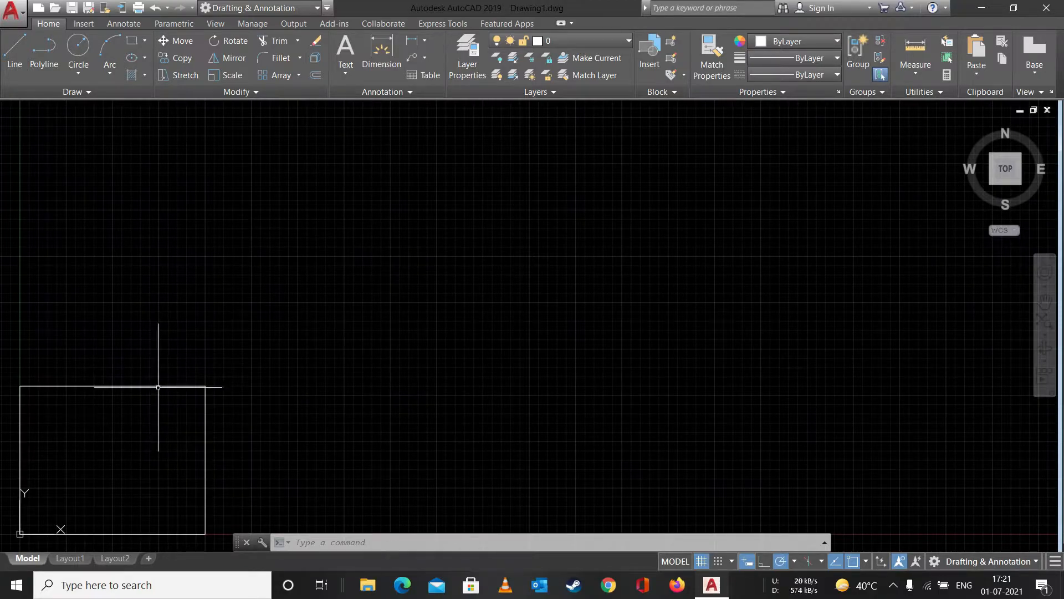
click(159, 385)
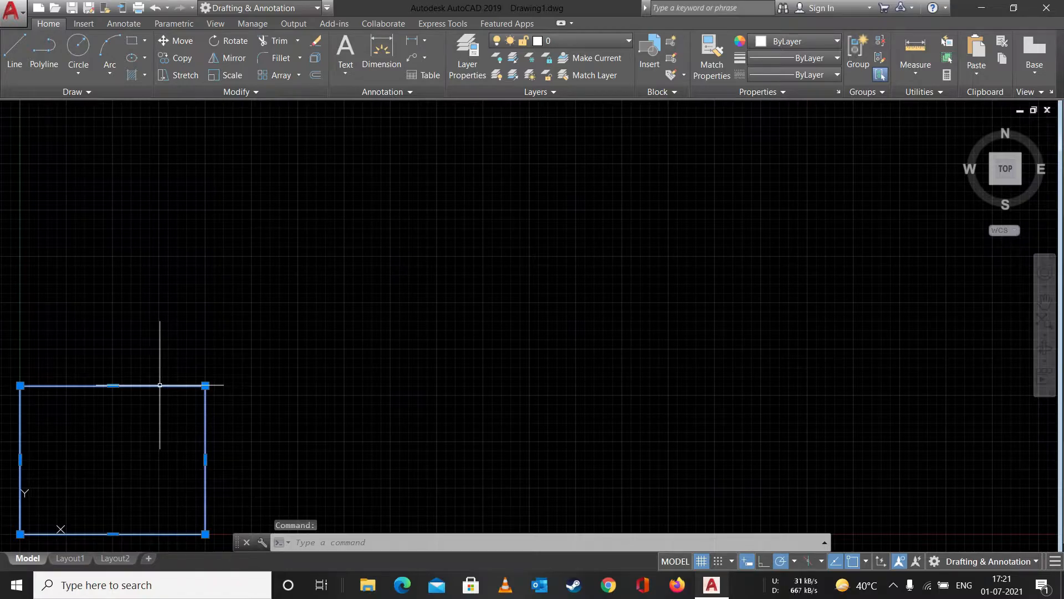
key(Delete)
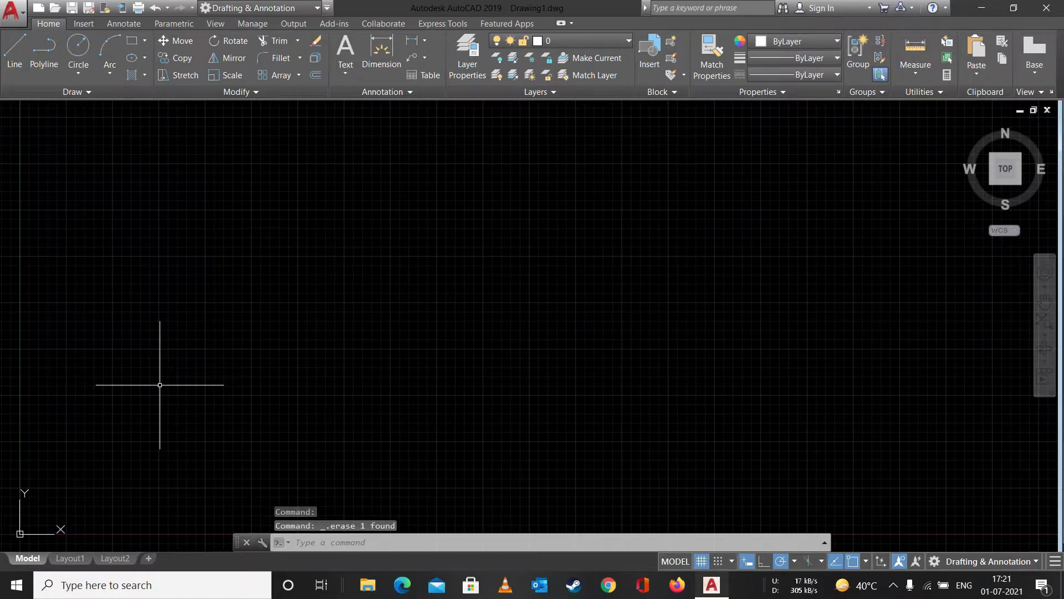
Draw a 10 by 5 rectangle starting from a freely picked corner away from the origin.
click(133, 42)
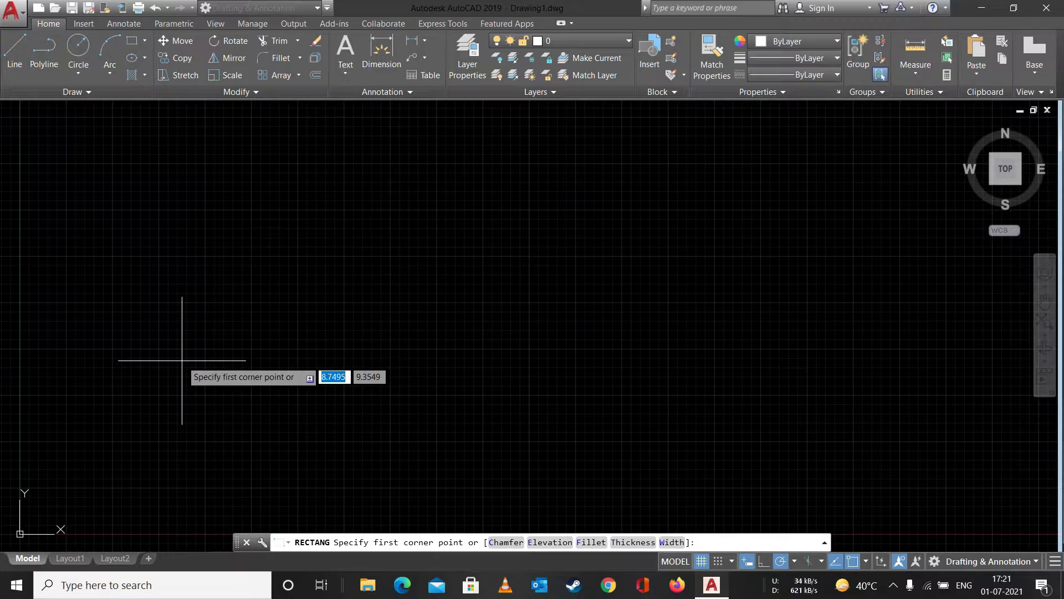
click(342, 350)
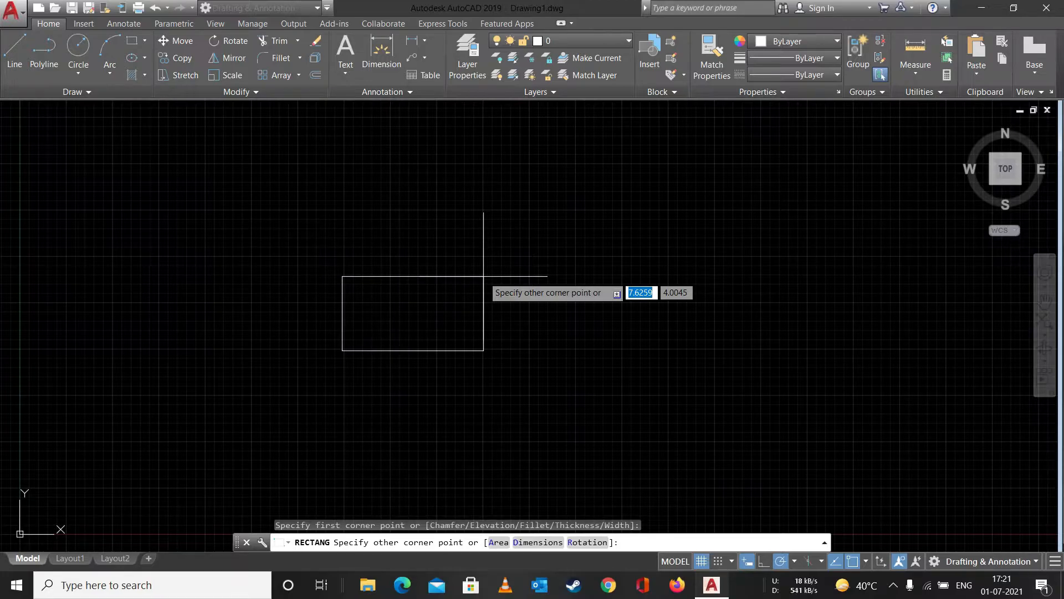
text(10)
key(Tab)
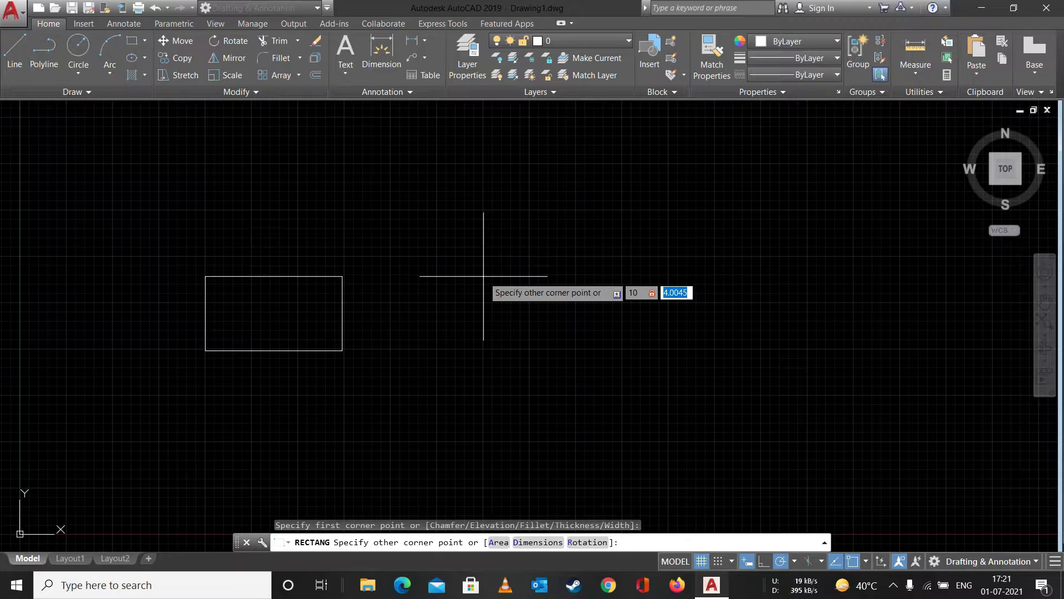
text(5)
key(Return)
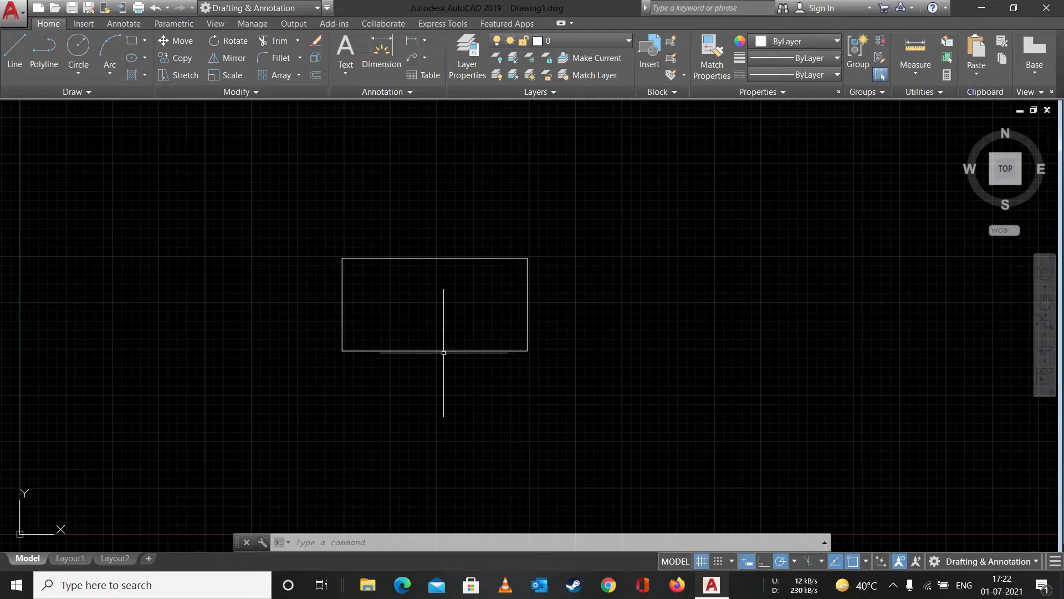
key(Escape)
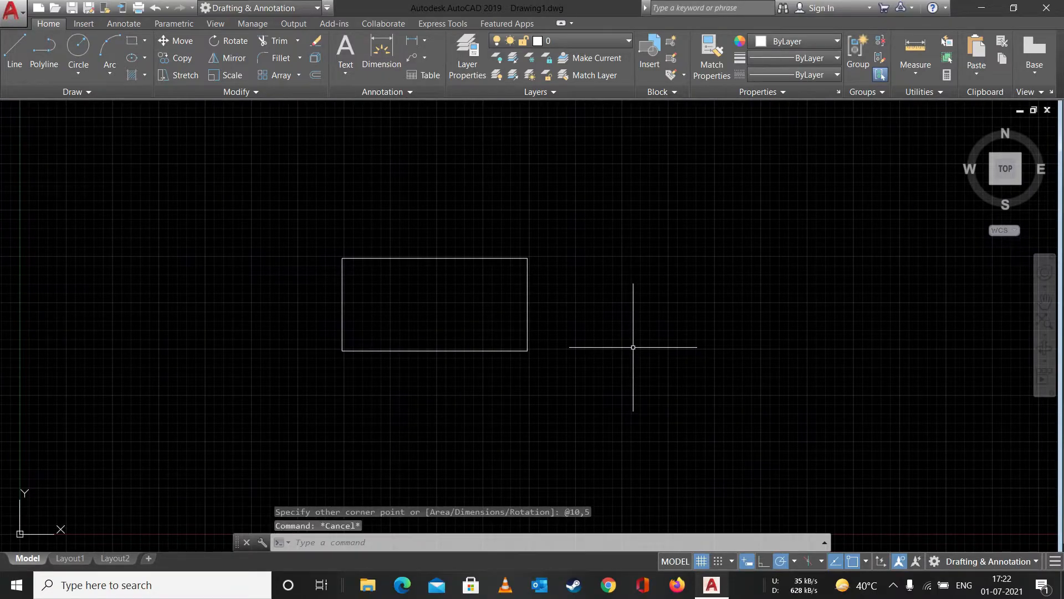
Erase the 10 by 5 rectangle.
click(464, 259)
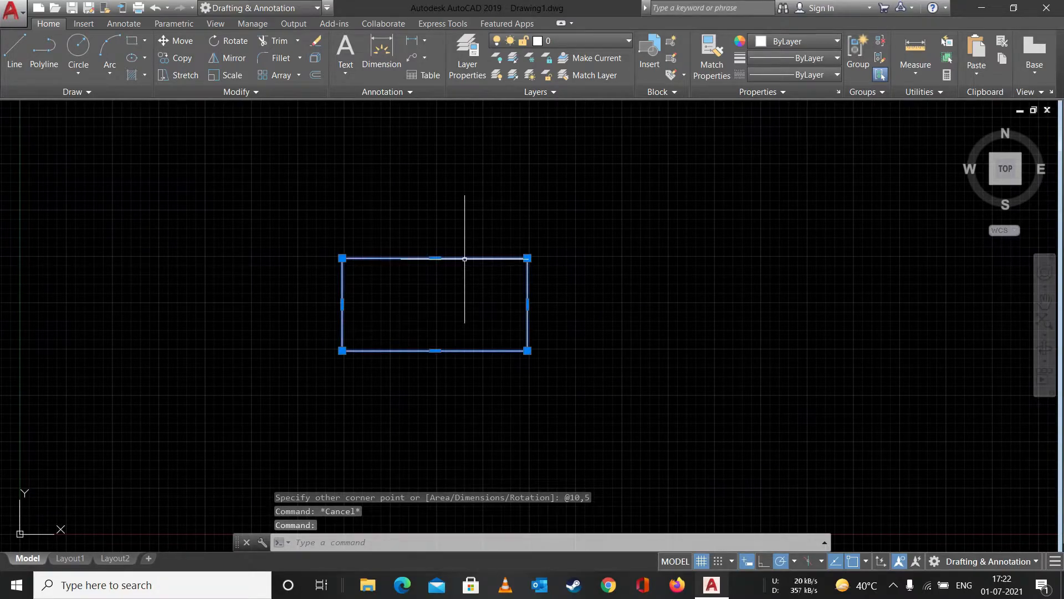
key(Delete)
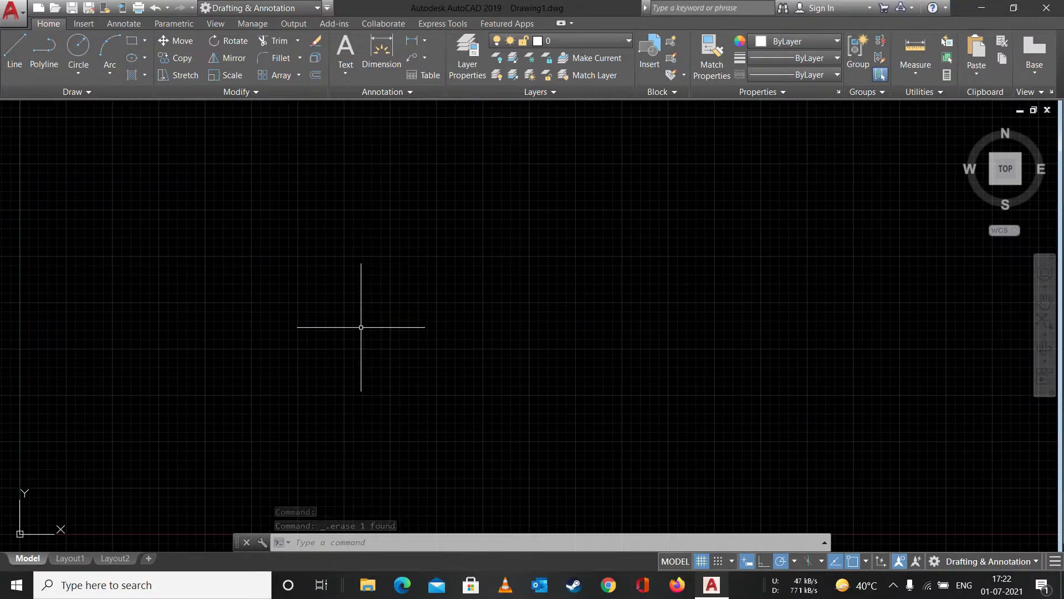
Draw a wide freehand-sized rectangle with the RECTANG command, using first and second chamfer distances of 1.
text(R)
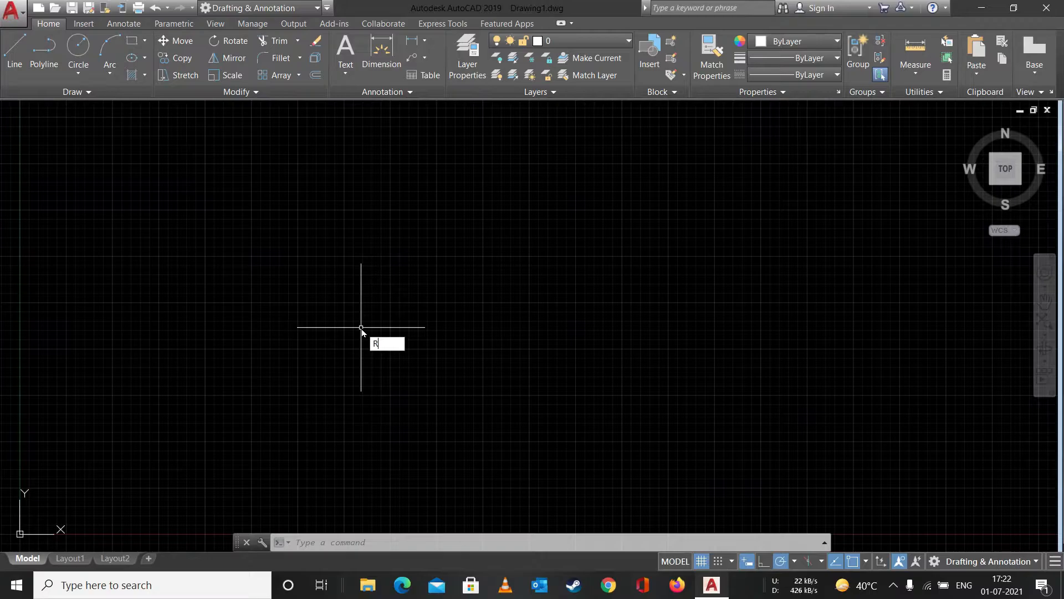
text(EC)
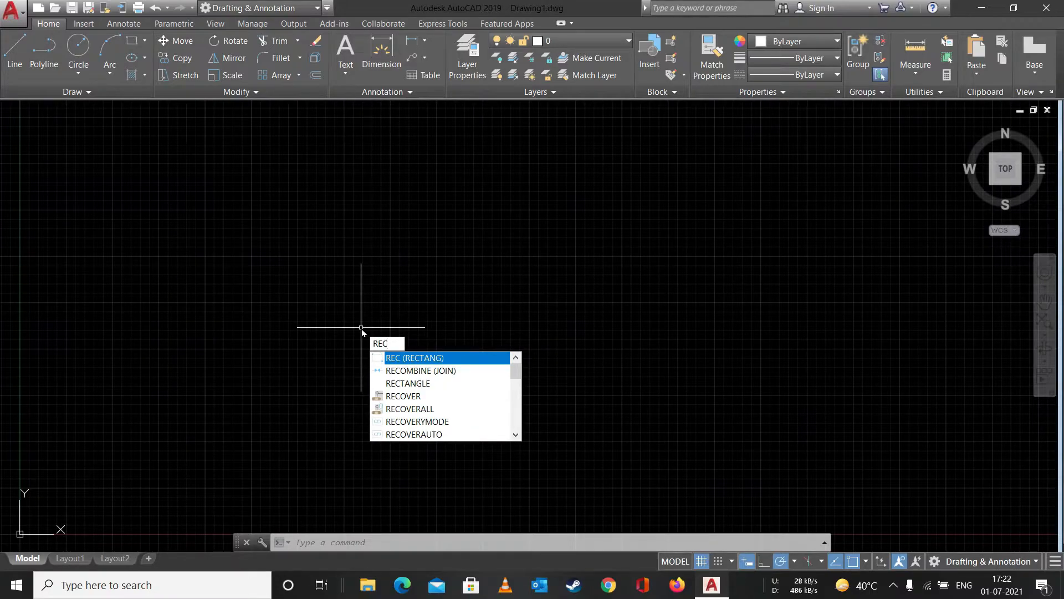
key(Return)
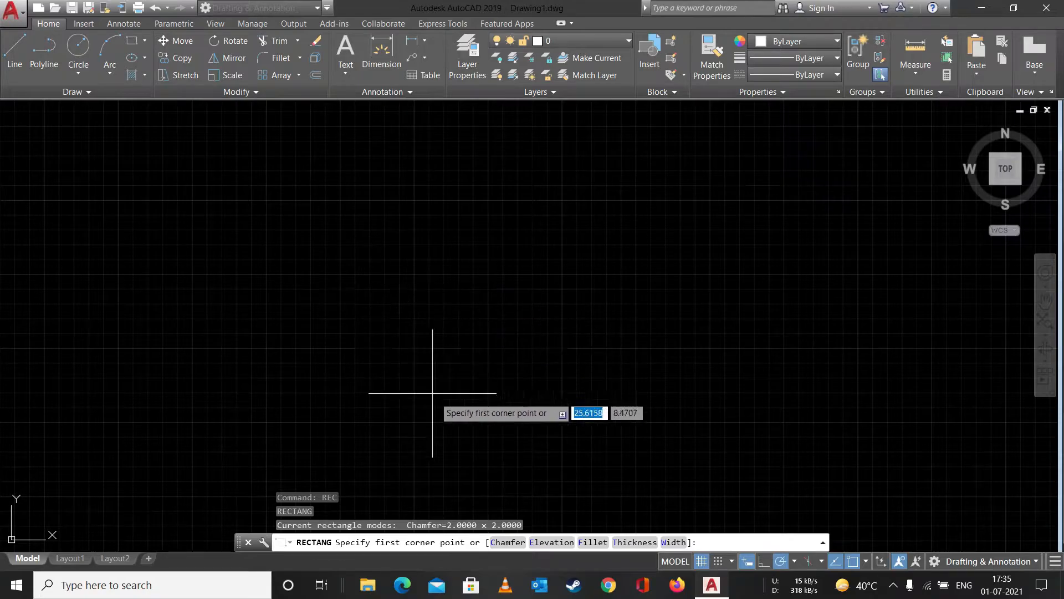
click(508, 542)
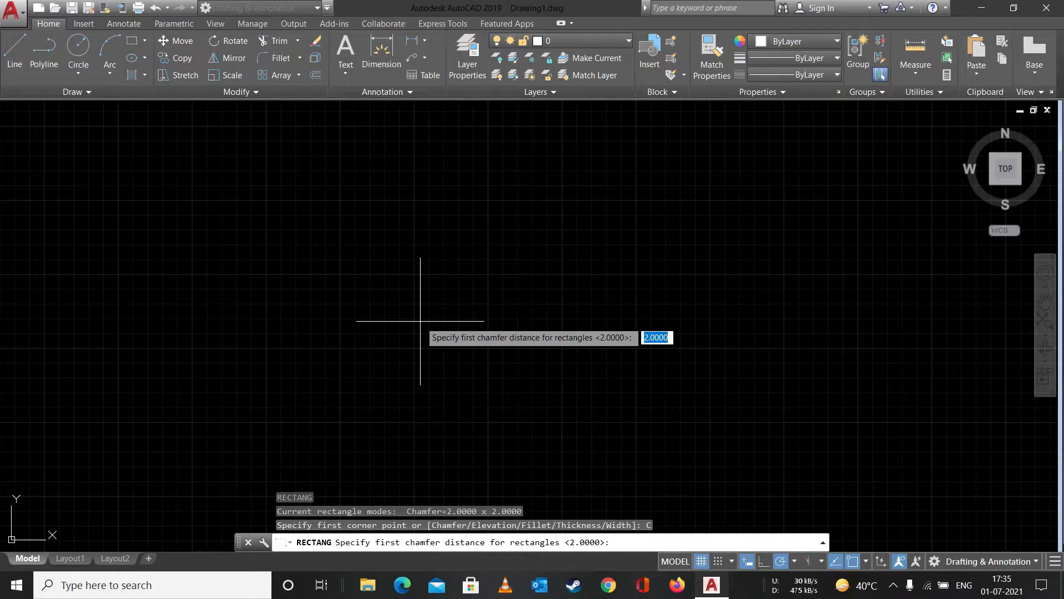
text(1)
key(Return)
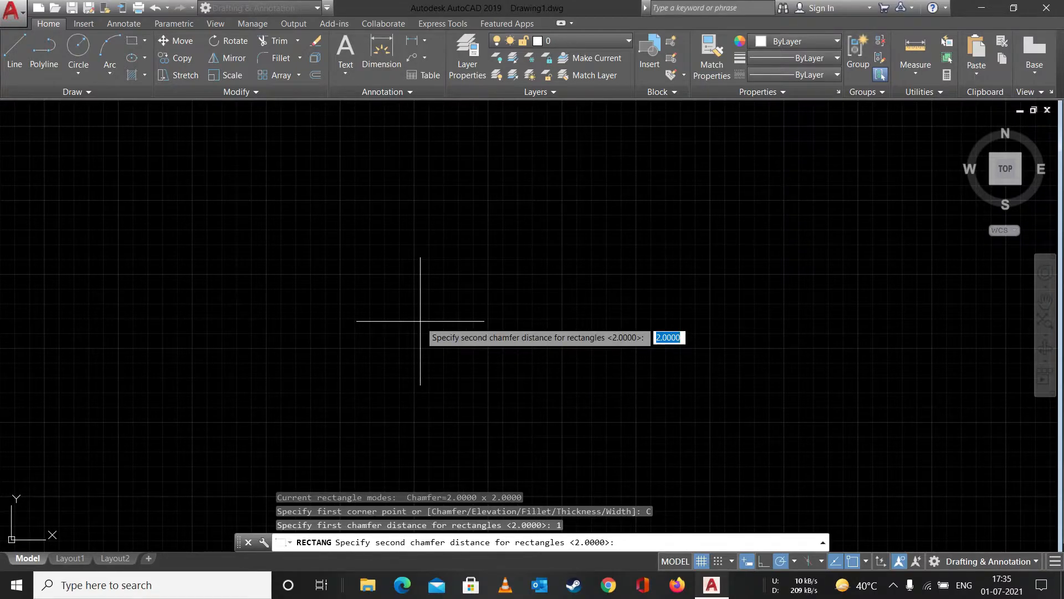
text(1)
key(Return)
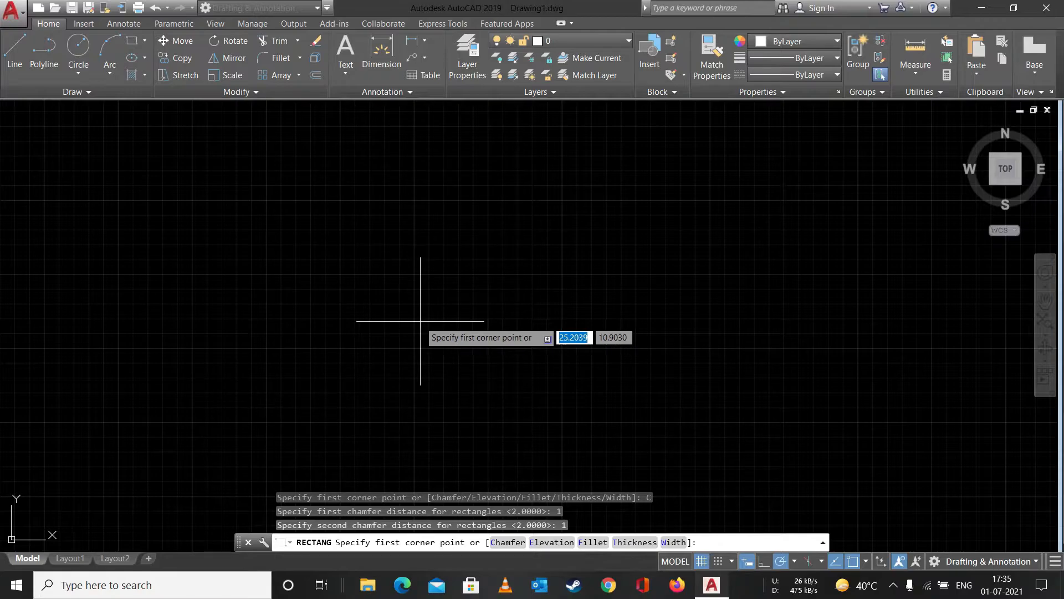
click(267, 404)
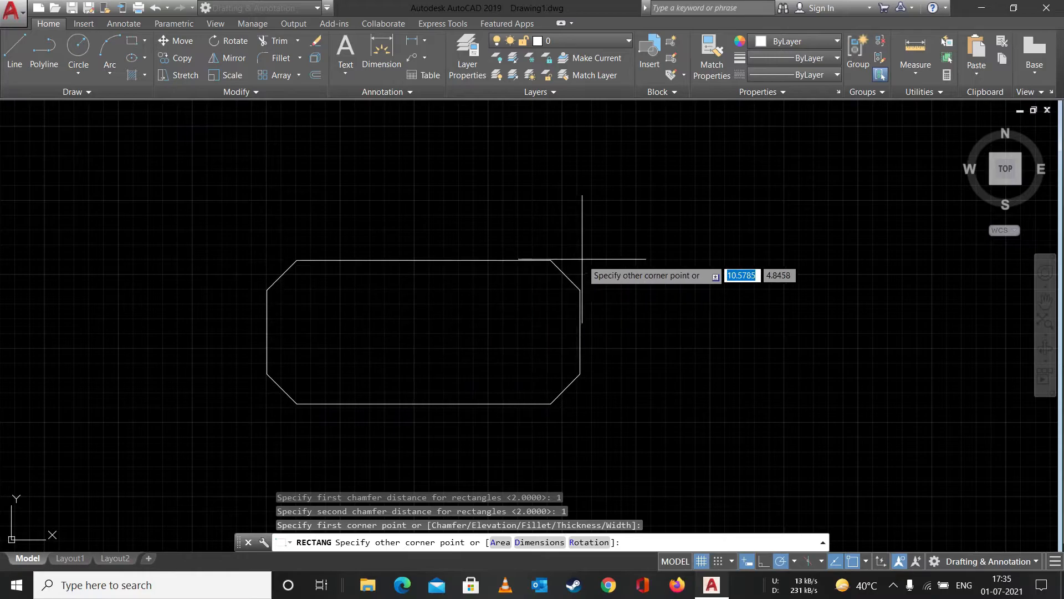
click(741, 197)
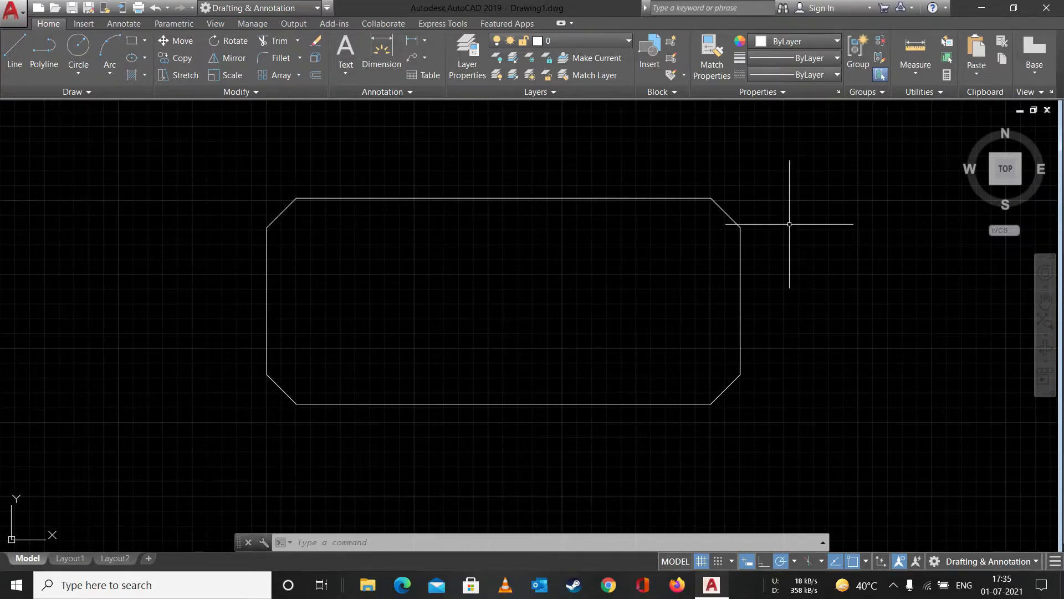
Draw two lines from the ends of the rectangle's upper-right chamfer, meeting at the unchamfered corner point.
click(31, 53)
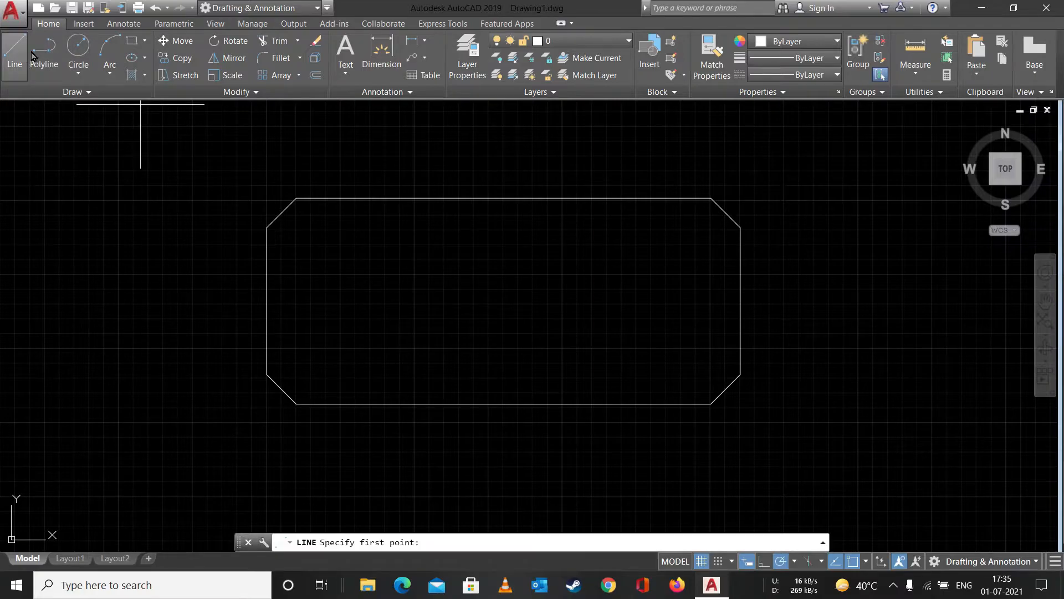
click(740, 226)
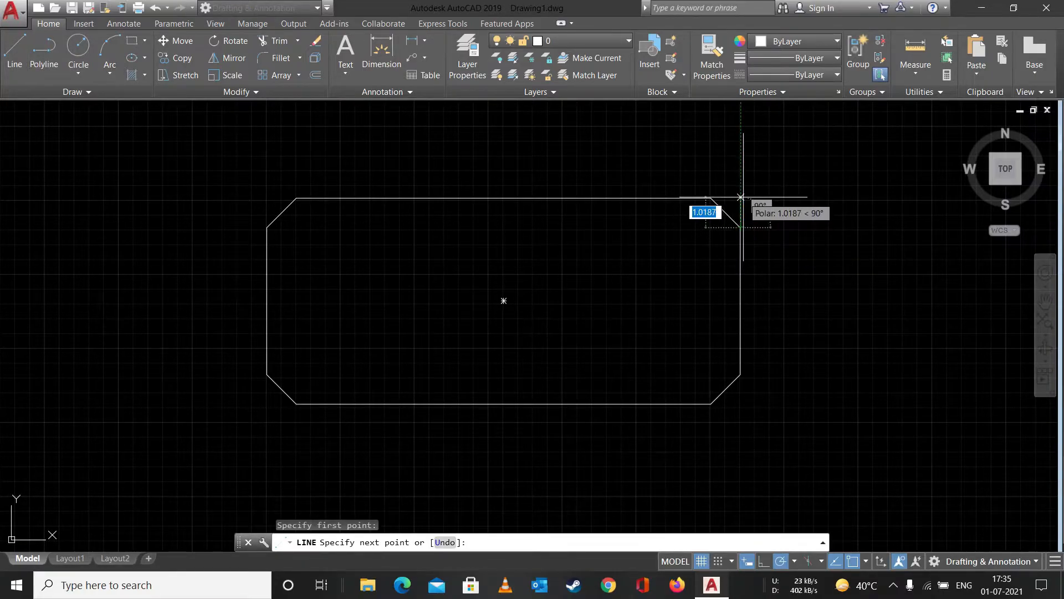
click(740, 197)
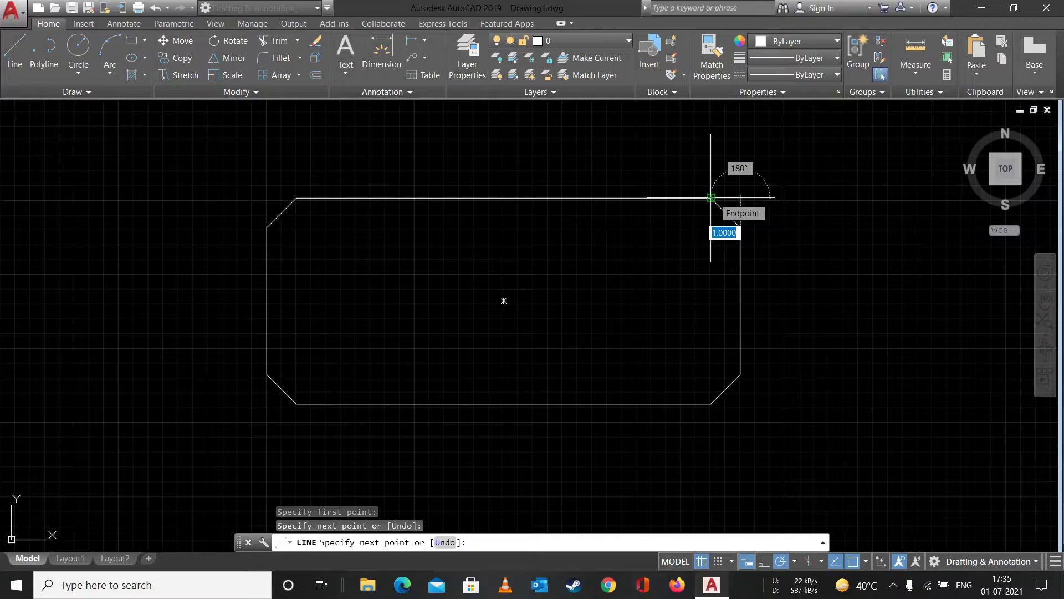
click(711, 197)
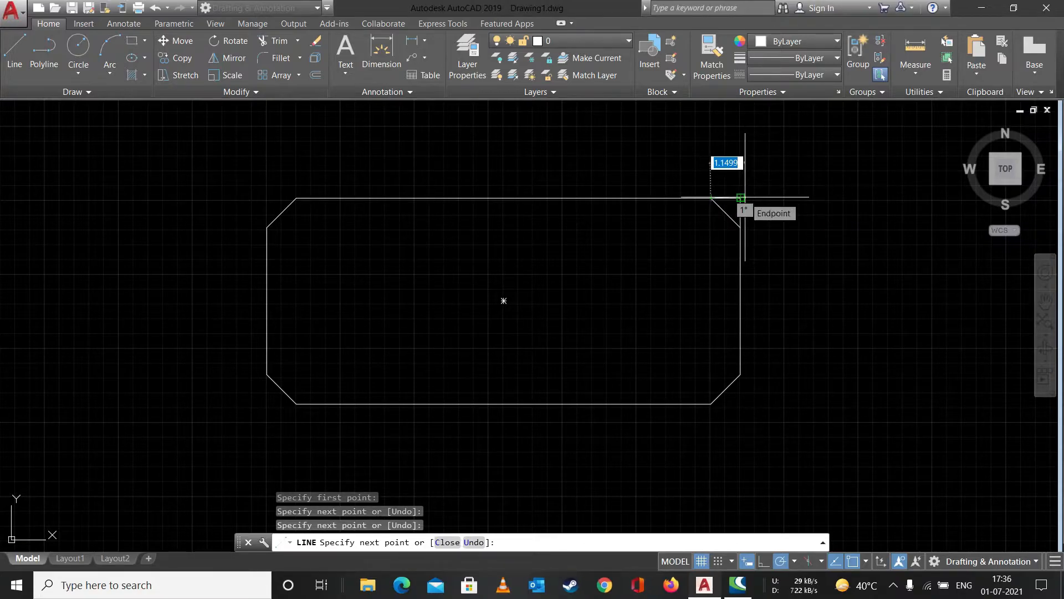
key(Escape)
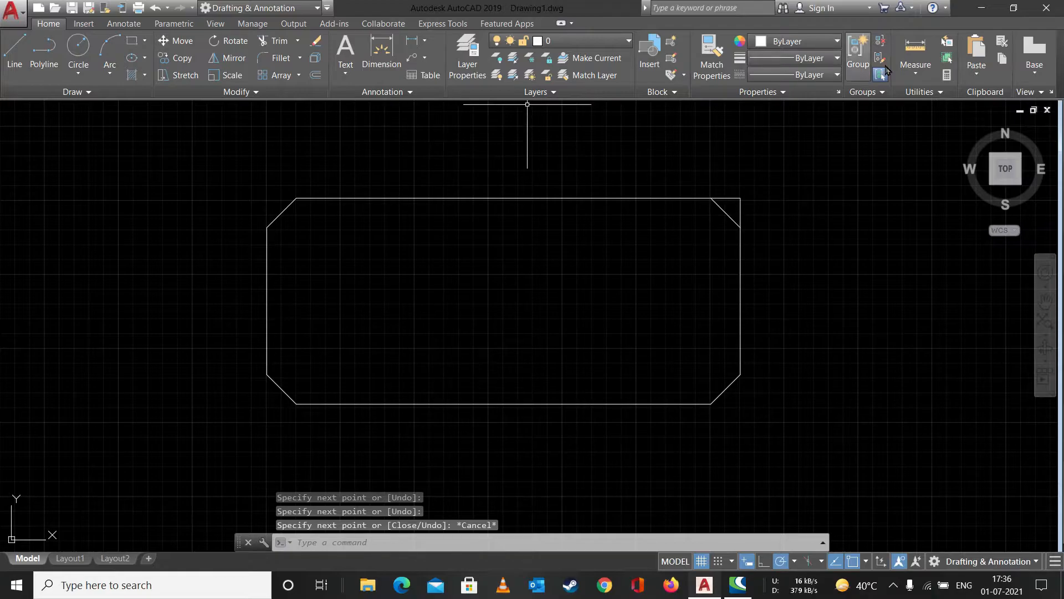
Measure the distance from the upper-right corner point down to the lower end of the chamfer.
click(923, 76)
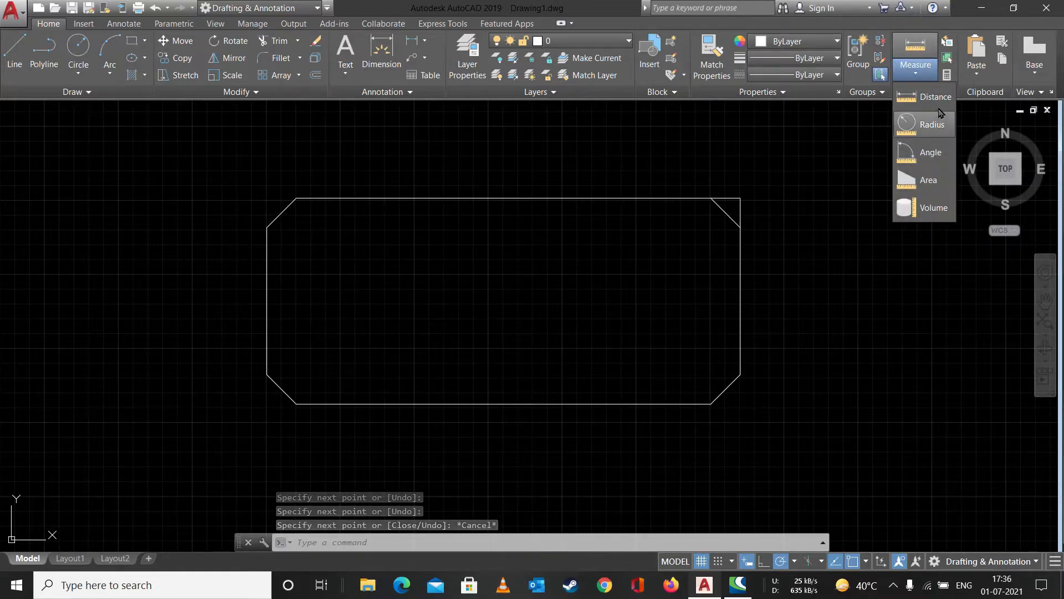
click(934, 110)
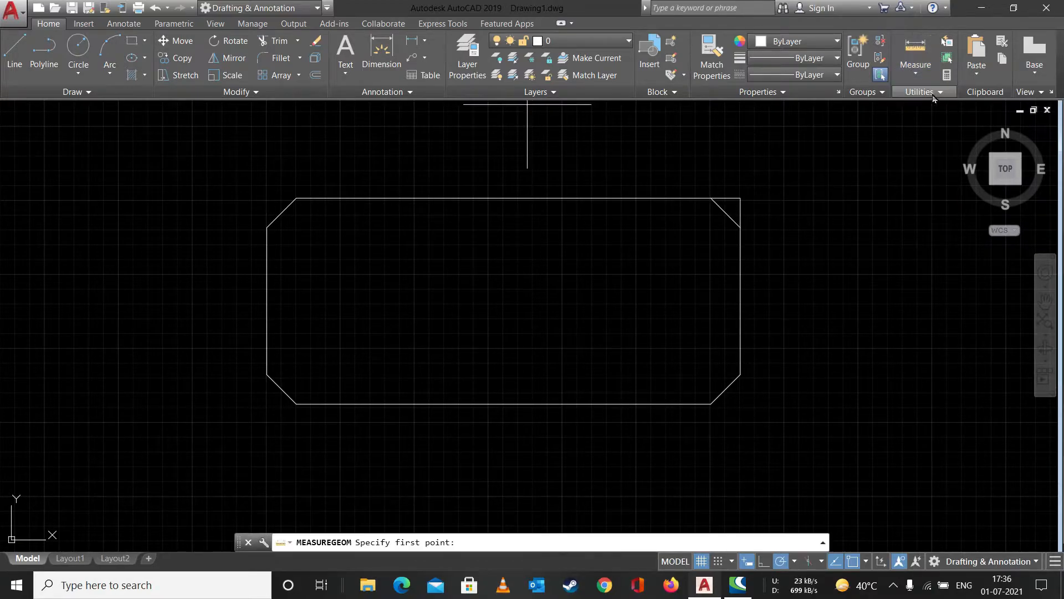
click(741, 198)
click(741, 225)
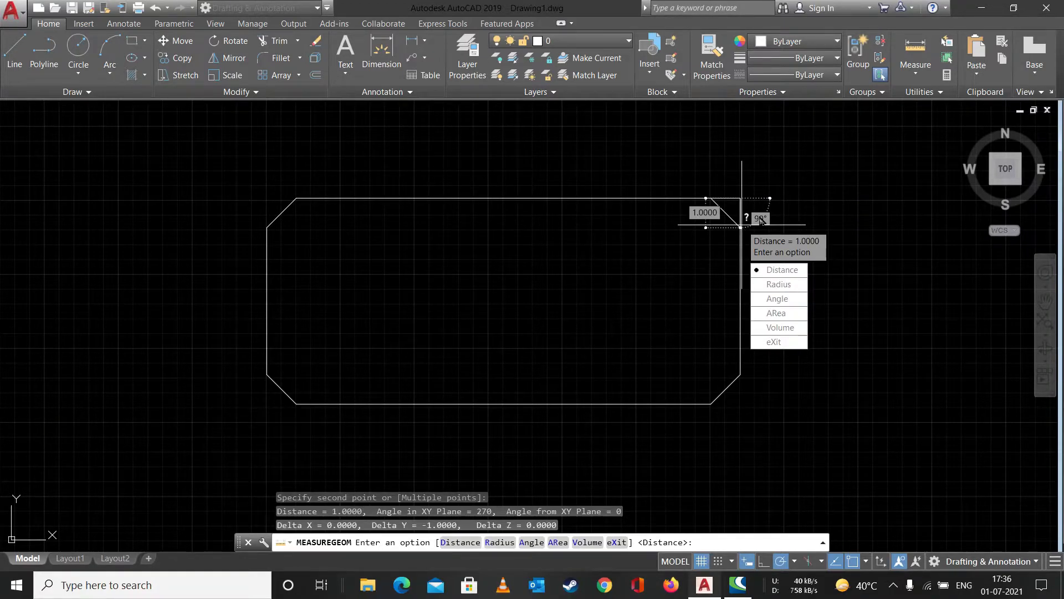
key(Escape)
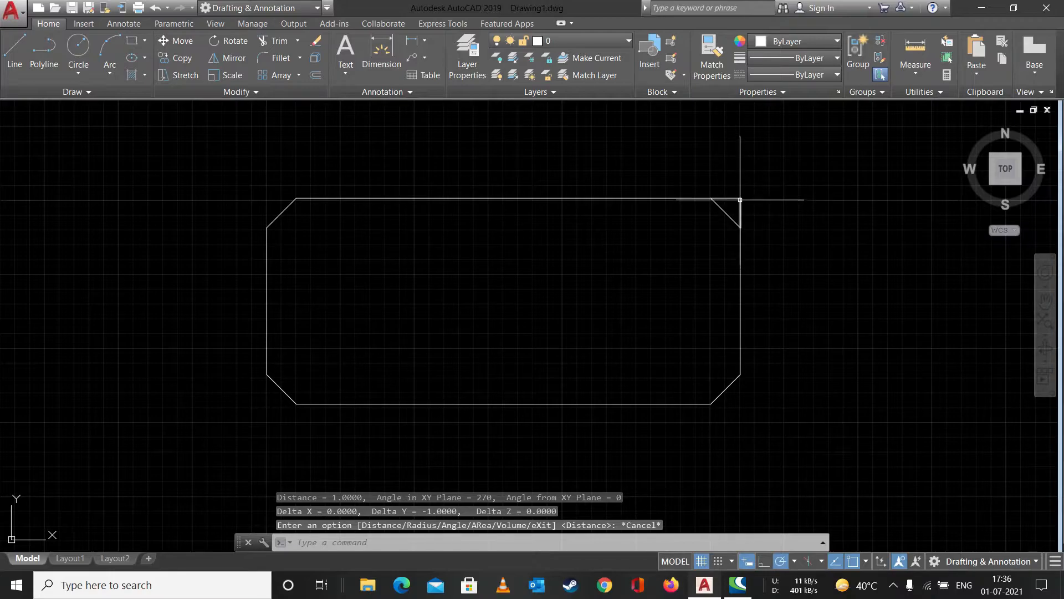
Measure the distance from the upper-right corner point across to the chamfer's end on the rectangle's top edge.
click(921, 75)
click(926, 101)
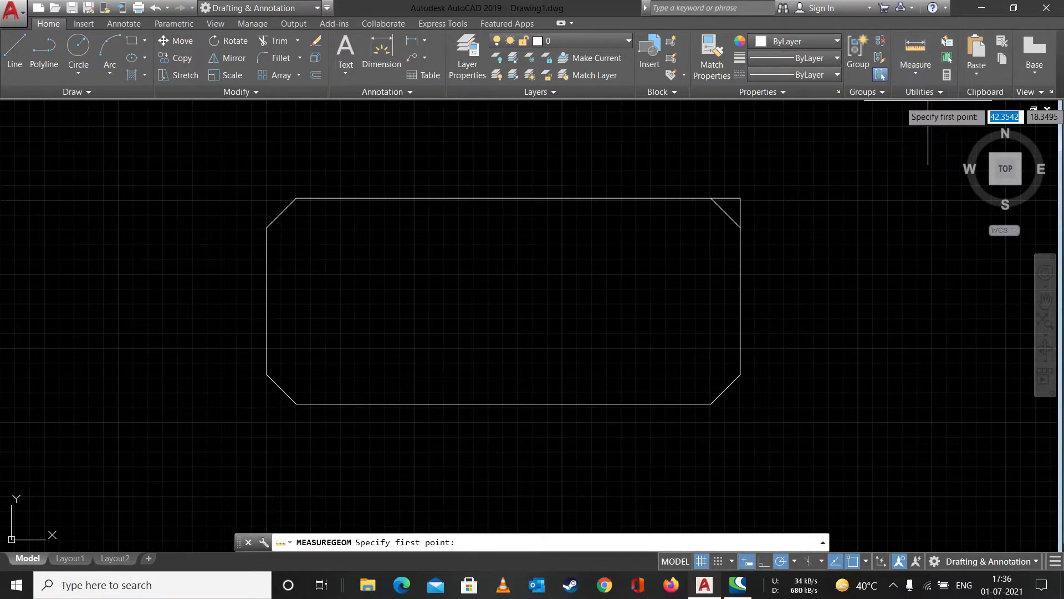
click(740, 198)
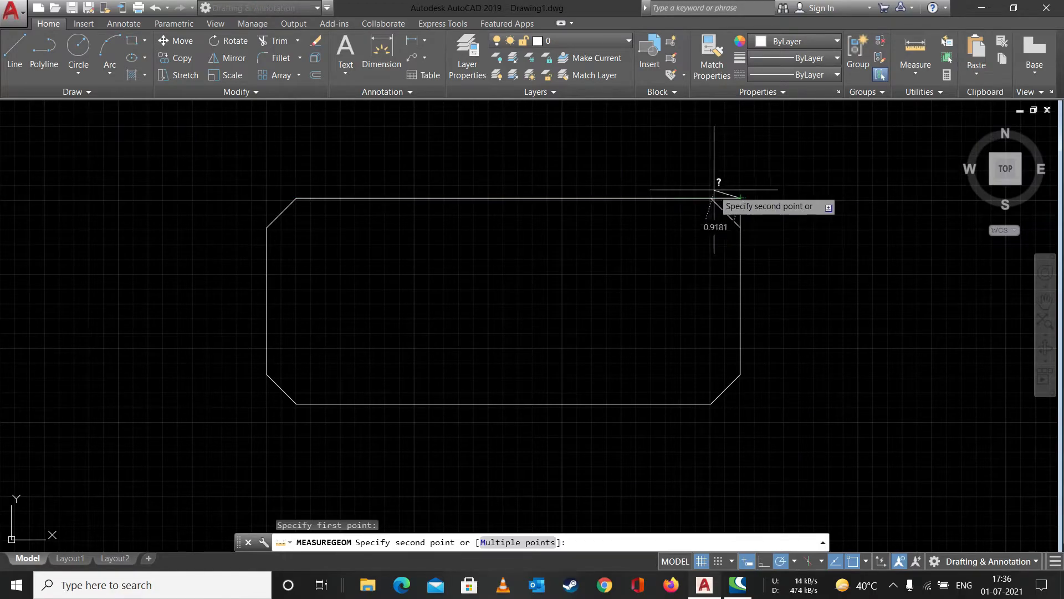
click(711, 197)
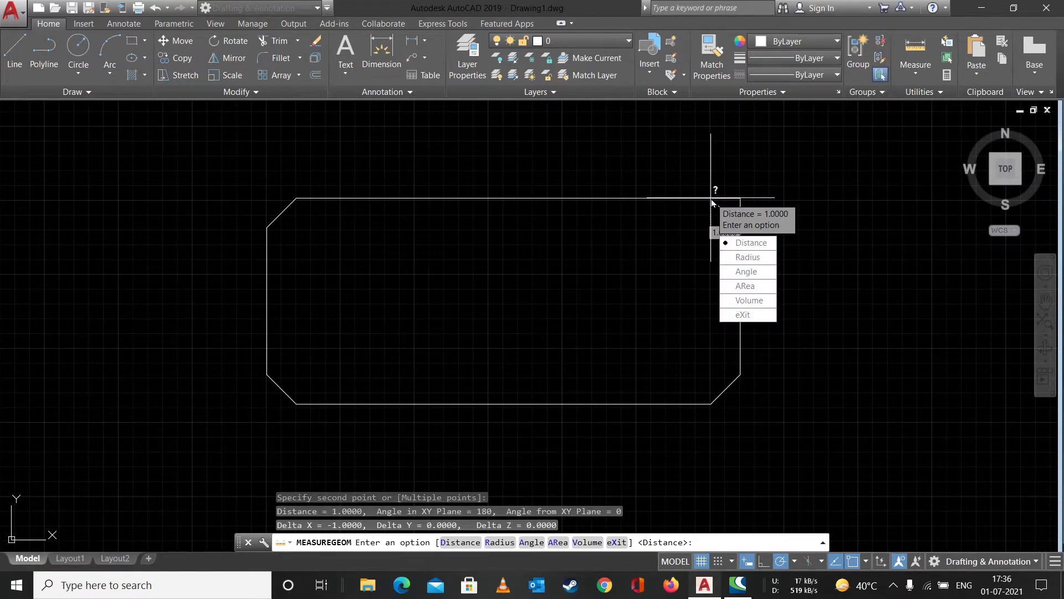
key(Escape)
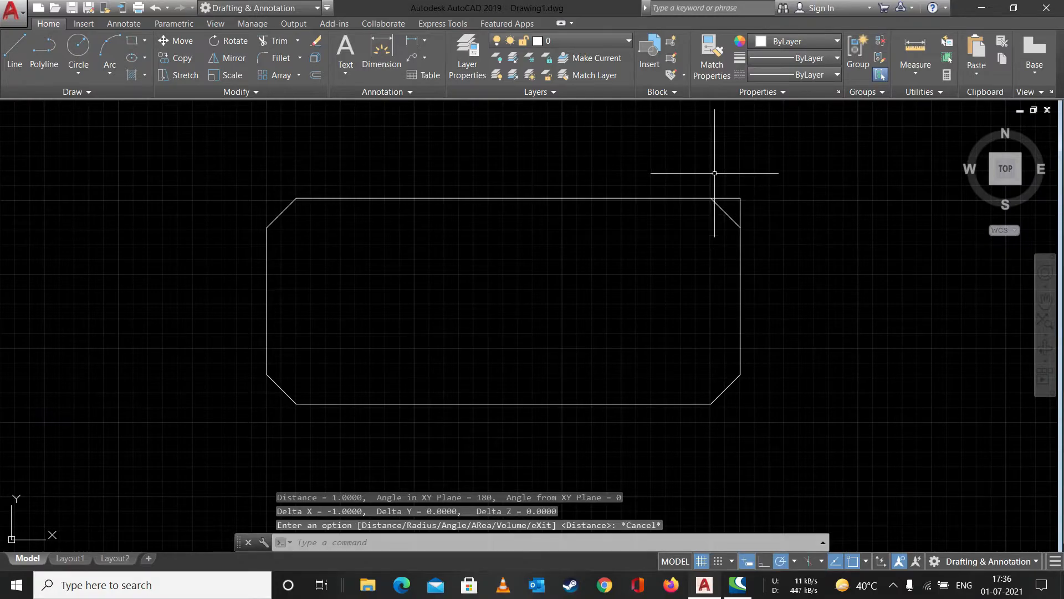
Erase the chamfered rectangle with its corner lines and draw a new wide rectangle with first chamfer distance 1 and second chamfer distance 1.5.
drag(809, 162, 374, 409)
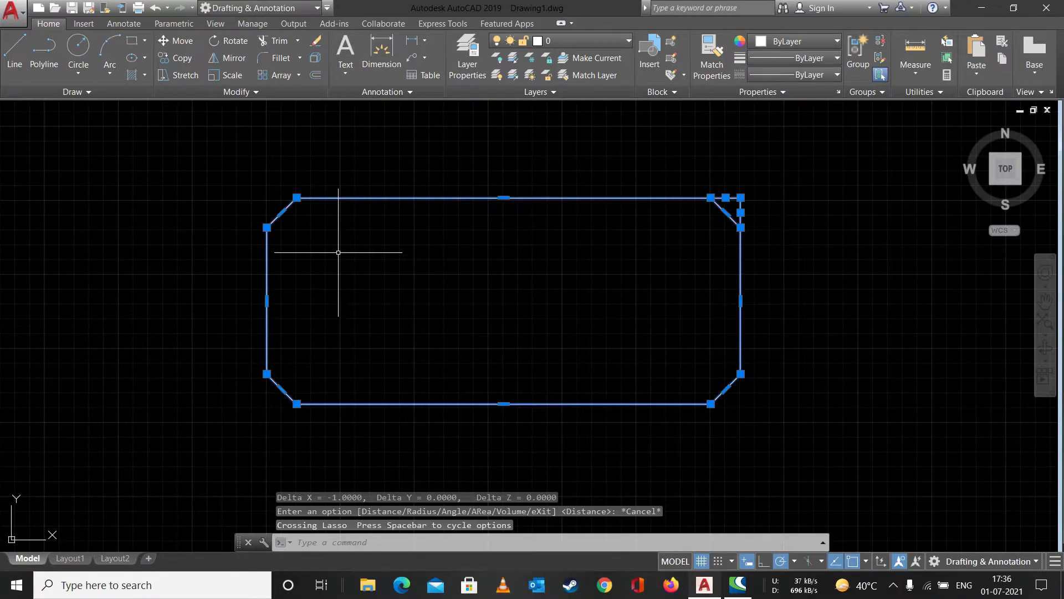
key(Delete)
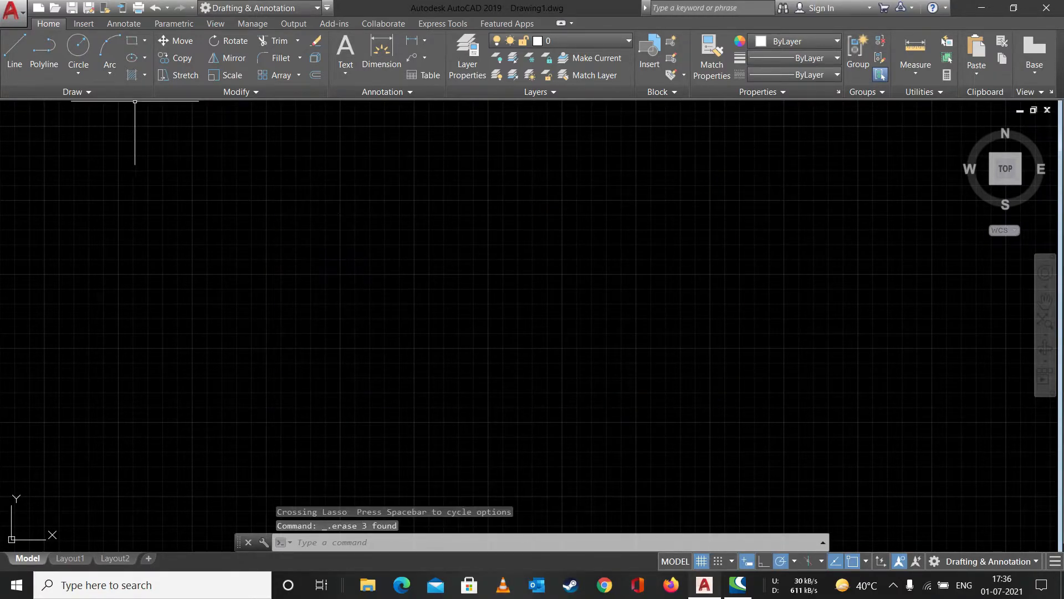
text(REC)
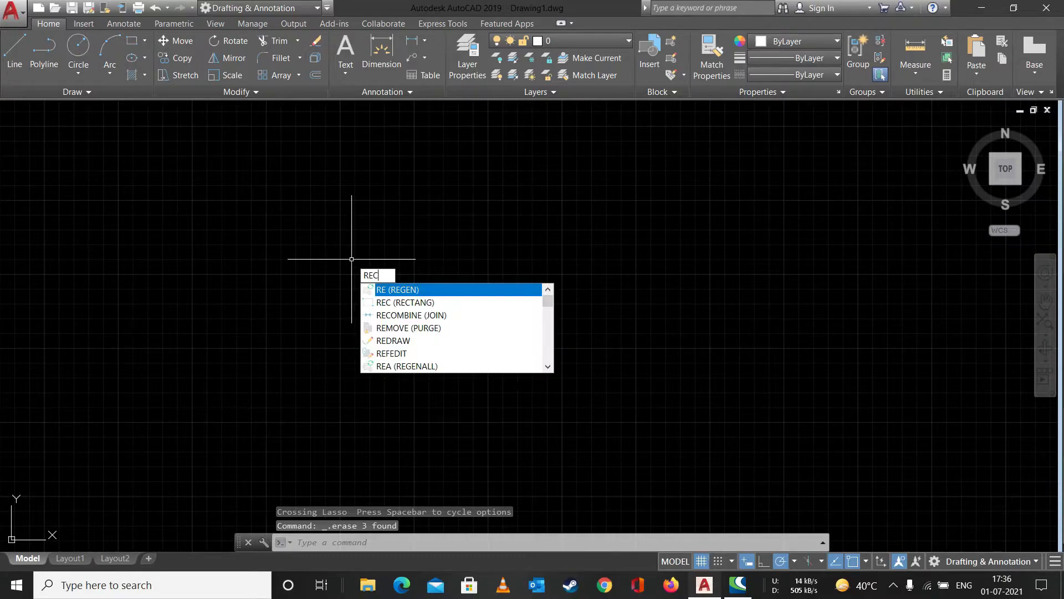
key(Return)
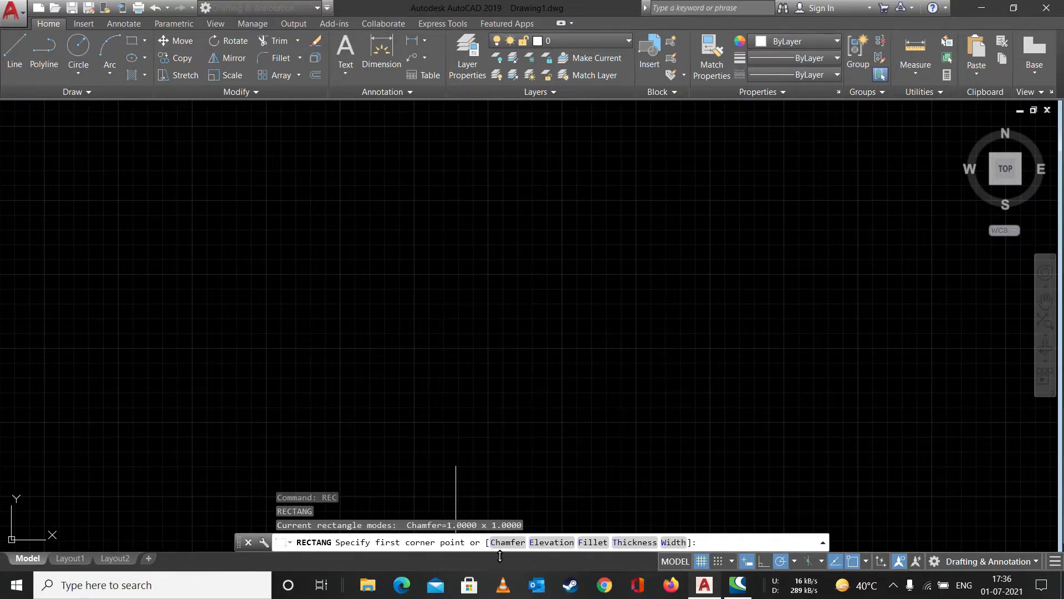
click(514, 542)
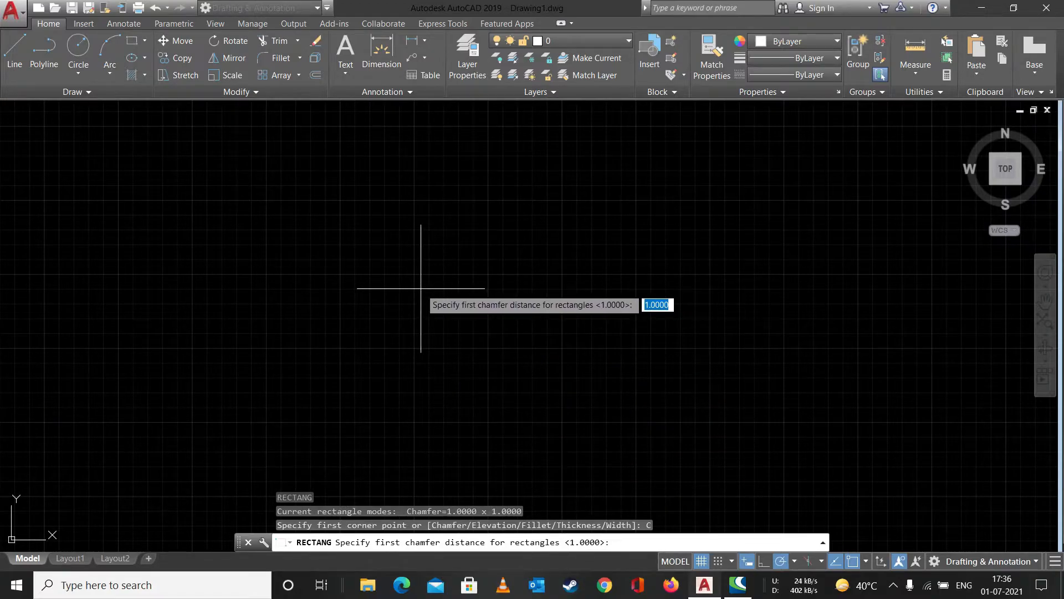
text(1)
key(Return)
text(1.)
key(Return)
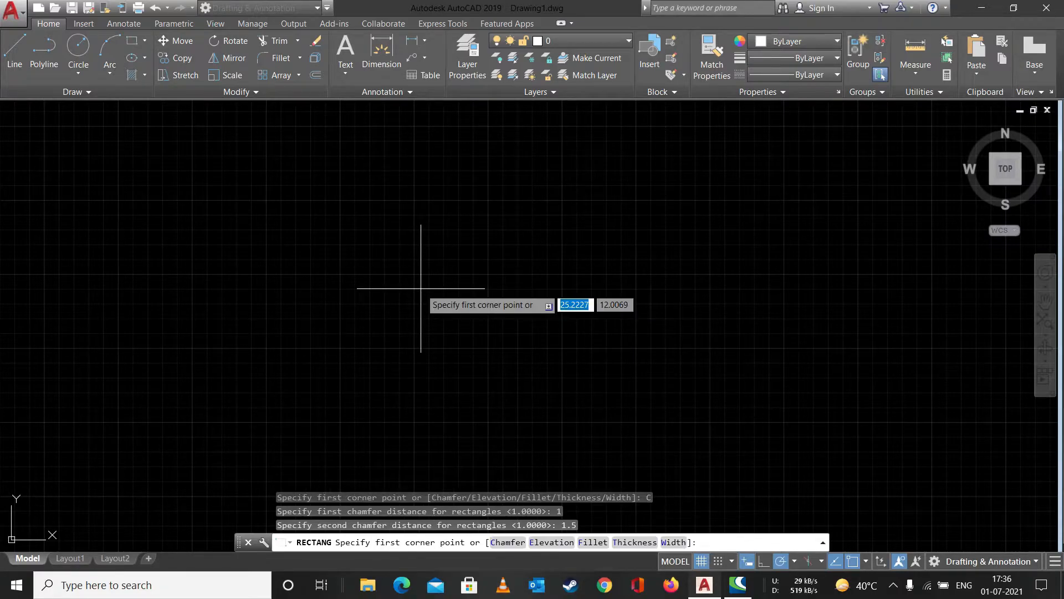
click(205, 445)
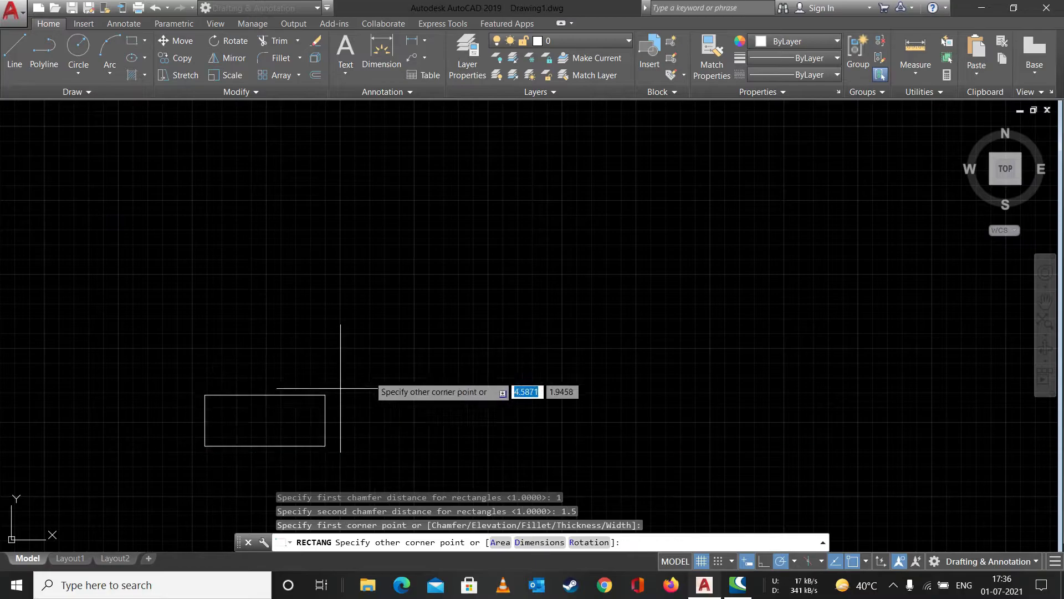
click(824, 181)
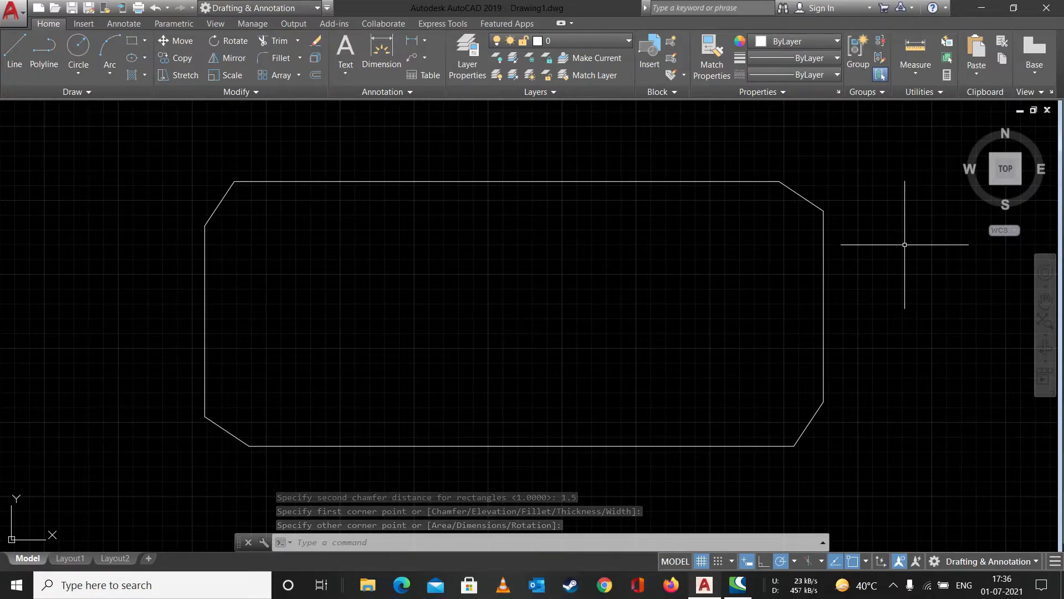
Draw two lines from the ends of the new rectangle's upper-right chamfer, meeting at the unchamfered corner point.
click(14, 54)
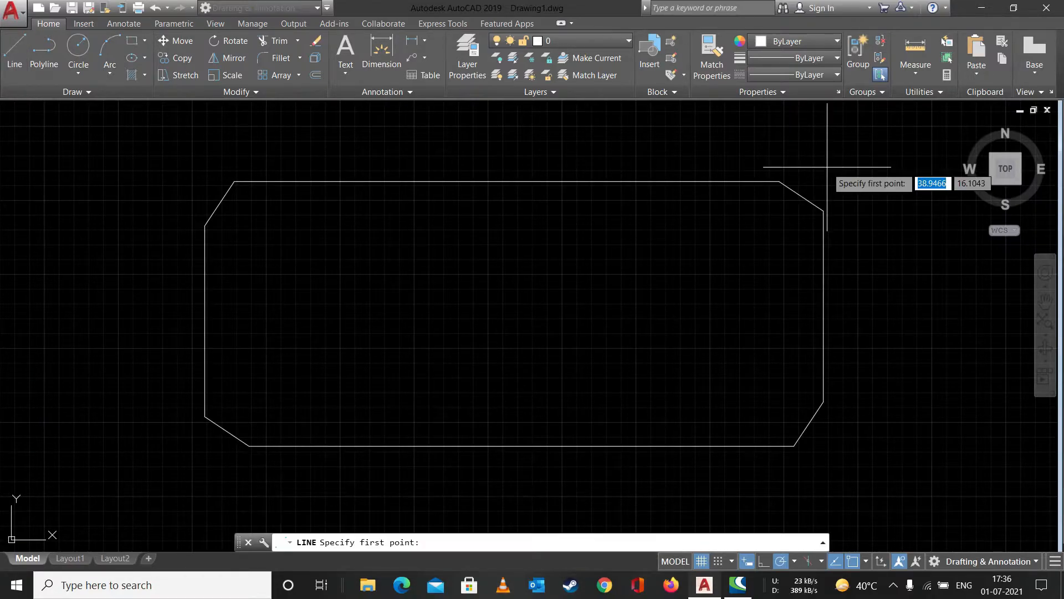
click(823, 211)
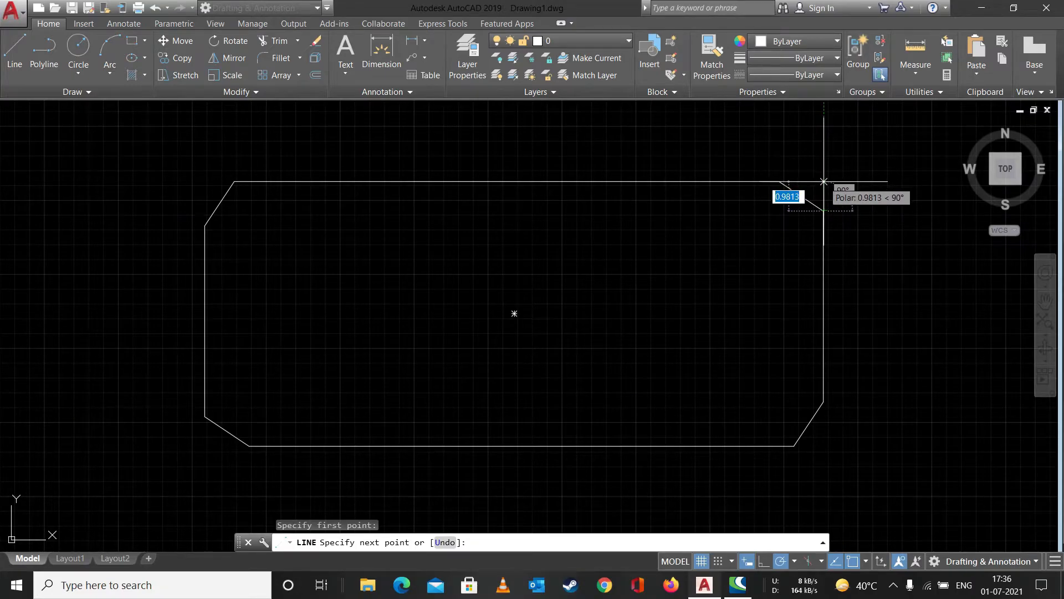
click(824, 182)
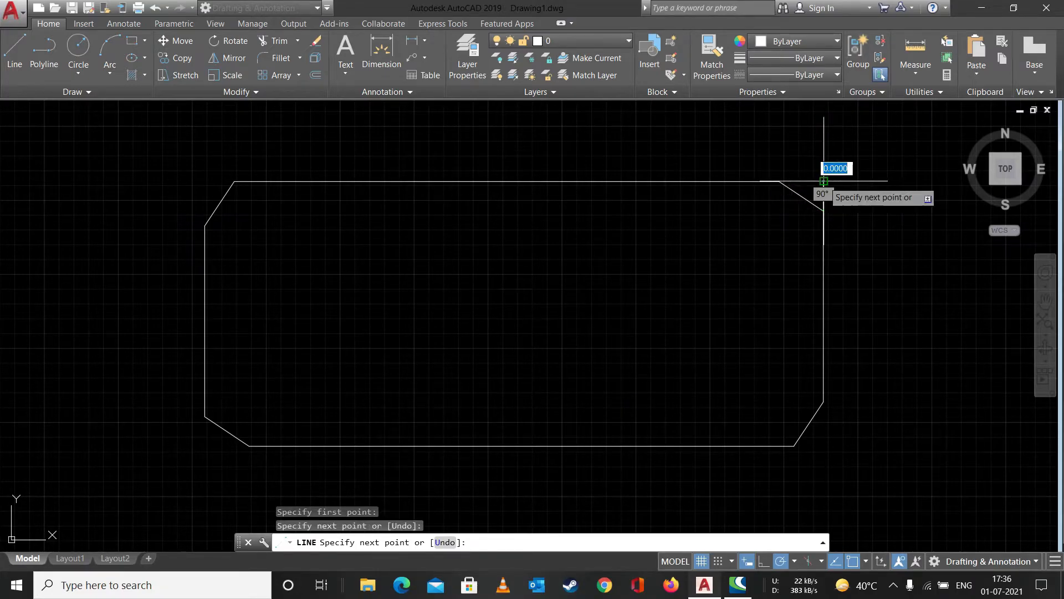
click(779, 181)
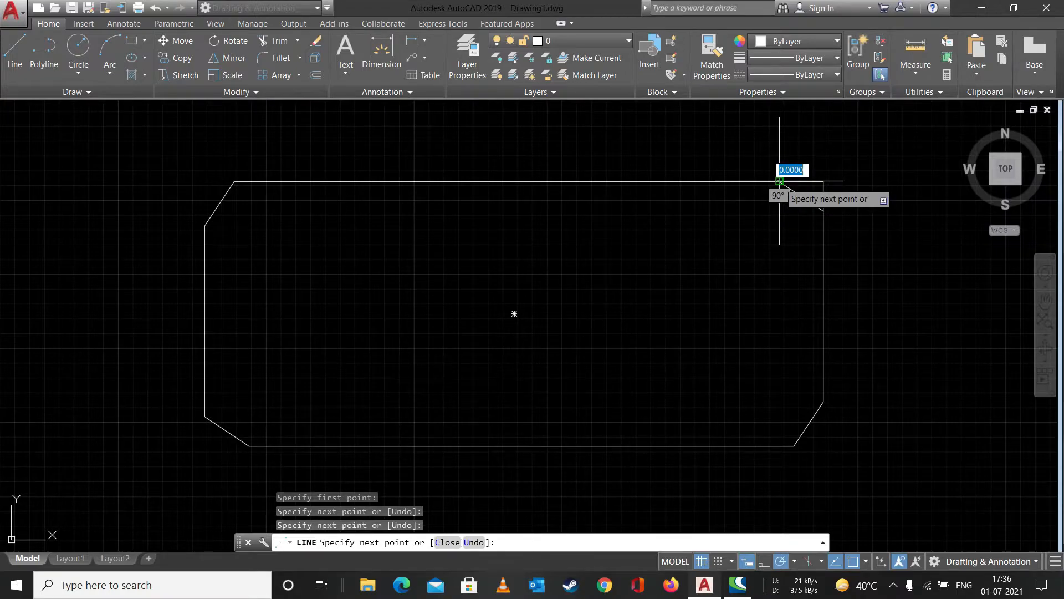
key(Escape)
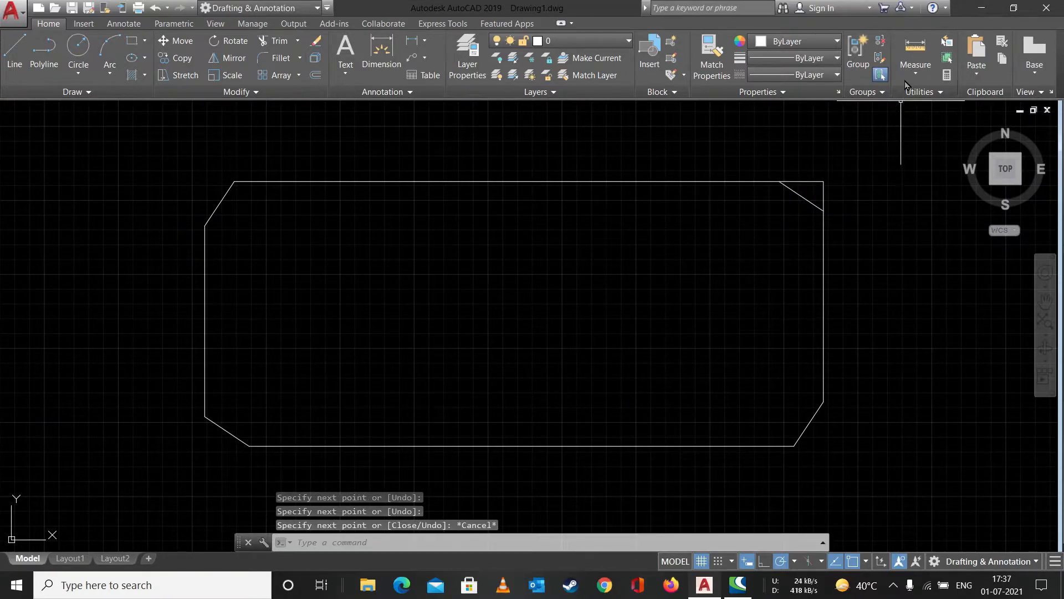
Measure the vertical distance from the new rectangle's upper-right corner point down to the lower end of the chamfer.
click(916, 49)
click(916, 77)
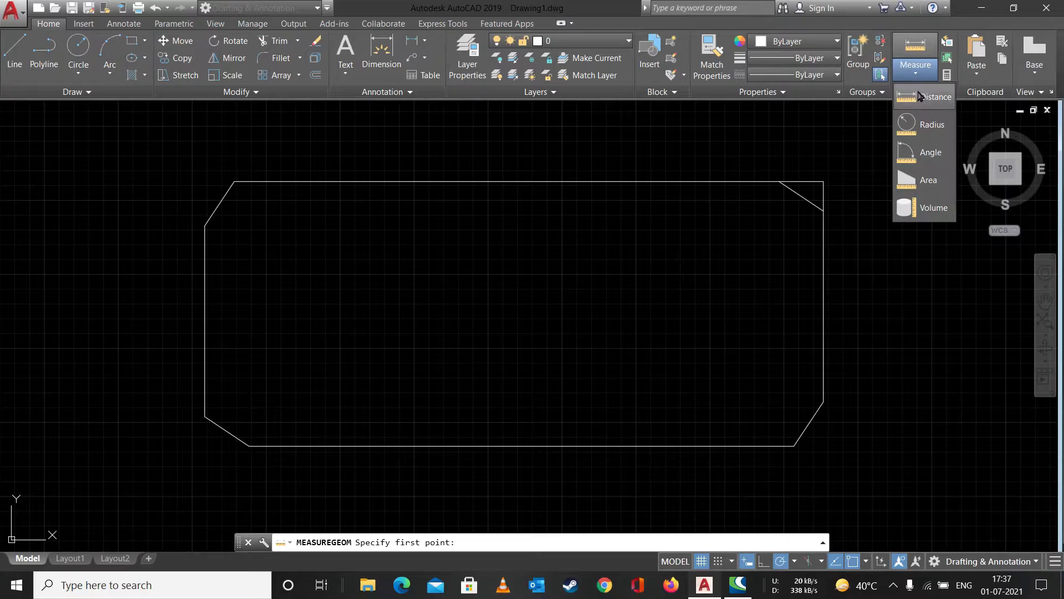
click(918, 97)
click(824, 181)
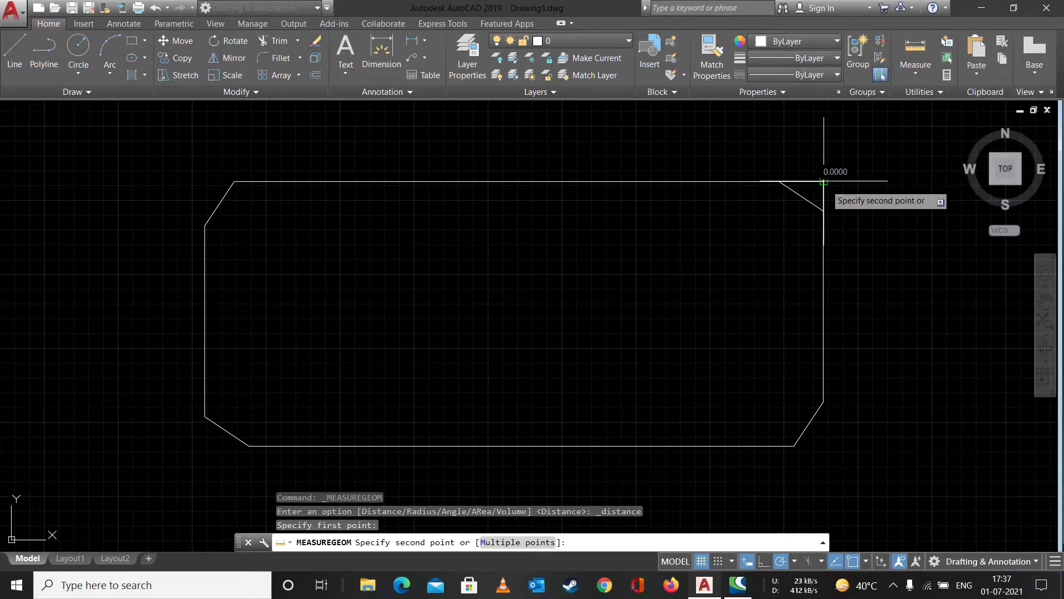
click(823, 210)
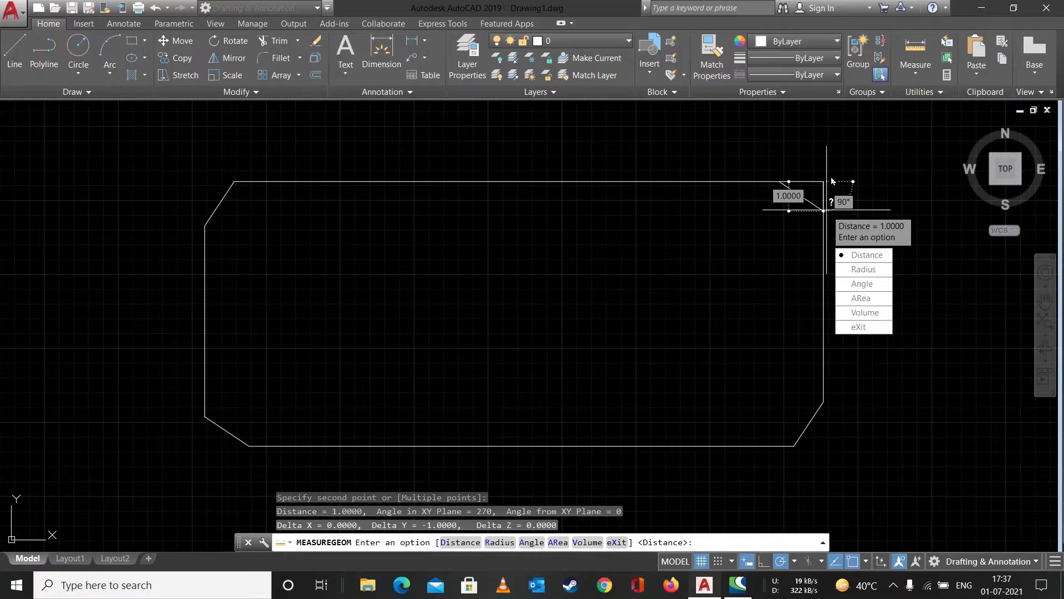
key(Escape)
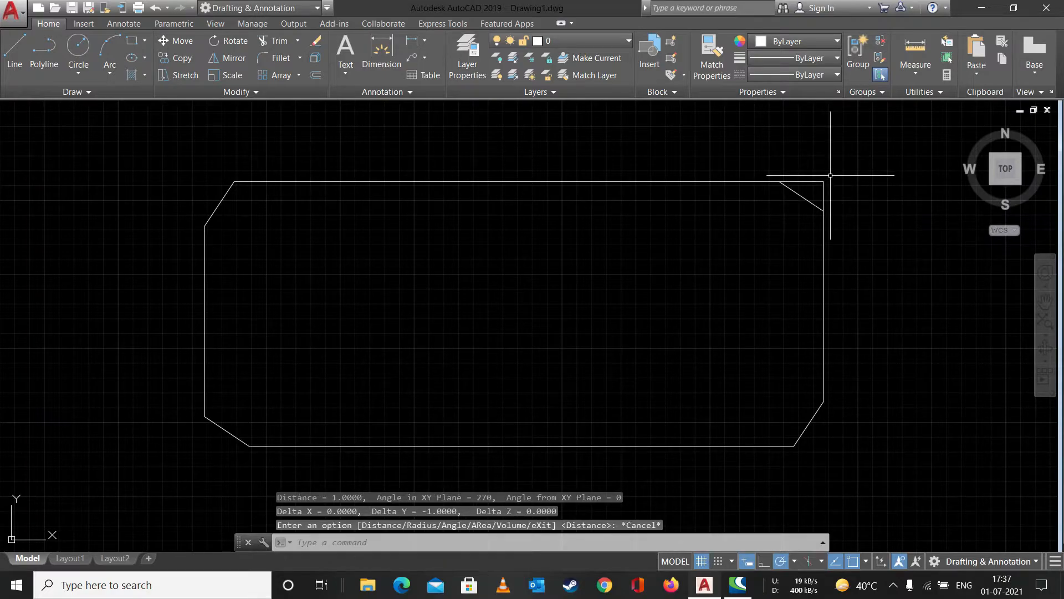
Measure the horizontal distance from the upper-right corner point to the chamfer's end on the top edge.
click(916, 70)
click(931, 98)
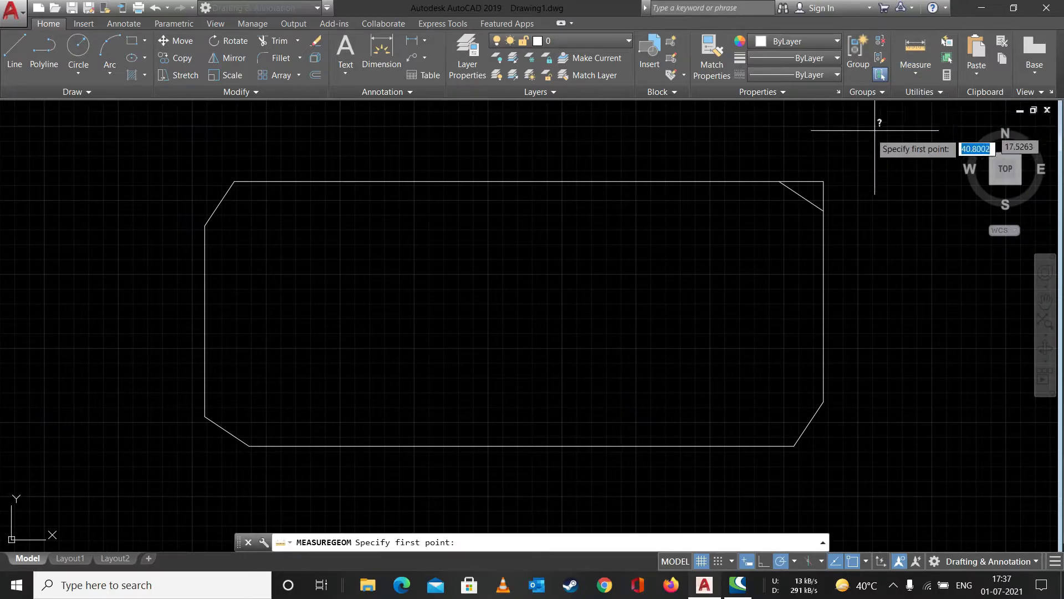
click(823, 181)
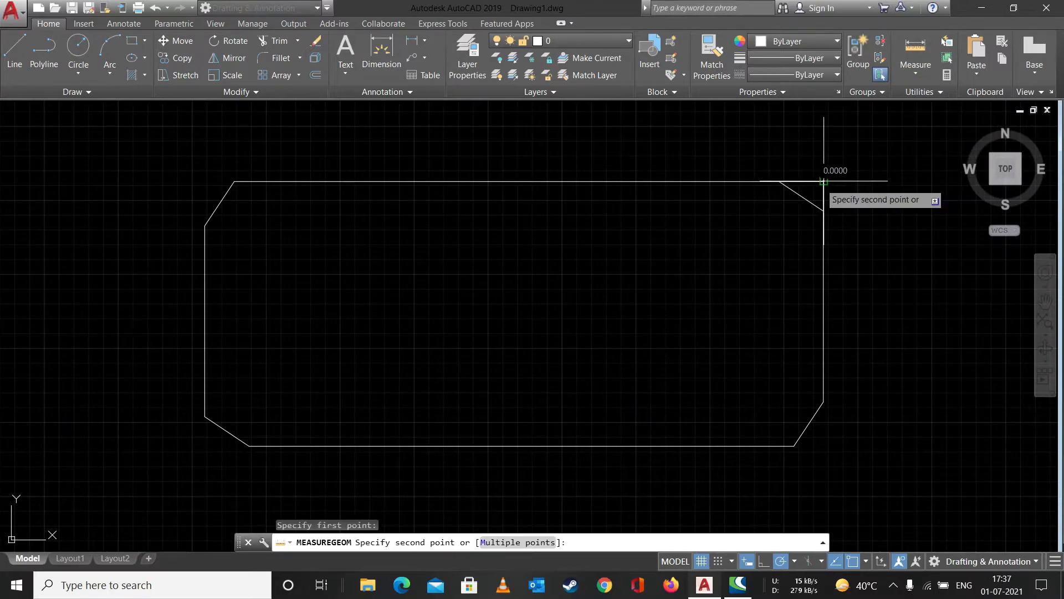
click(780, 181)
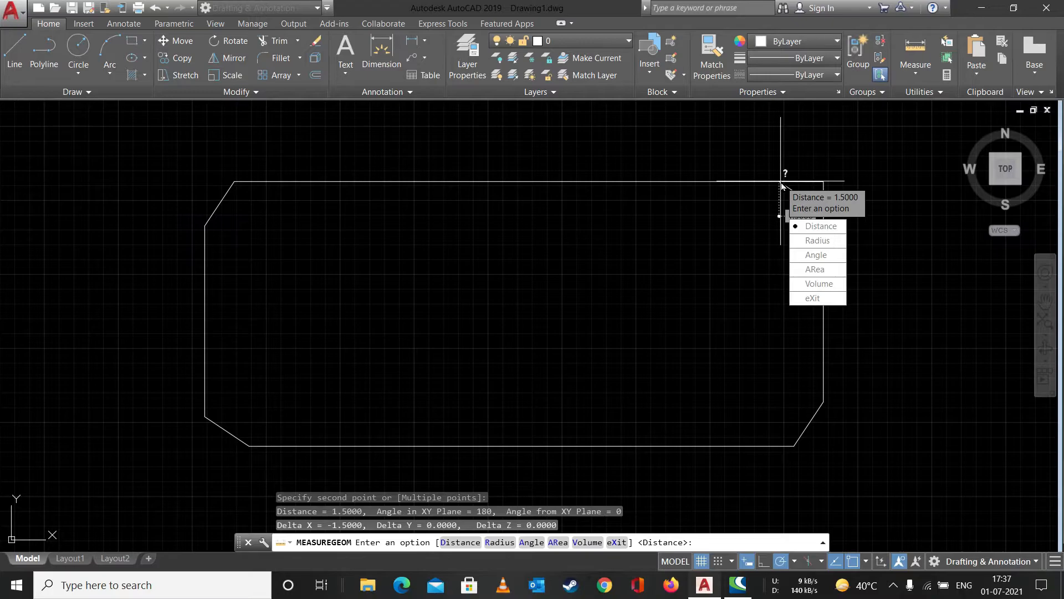
key(Escape)
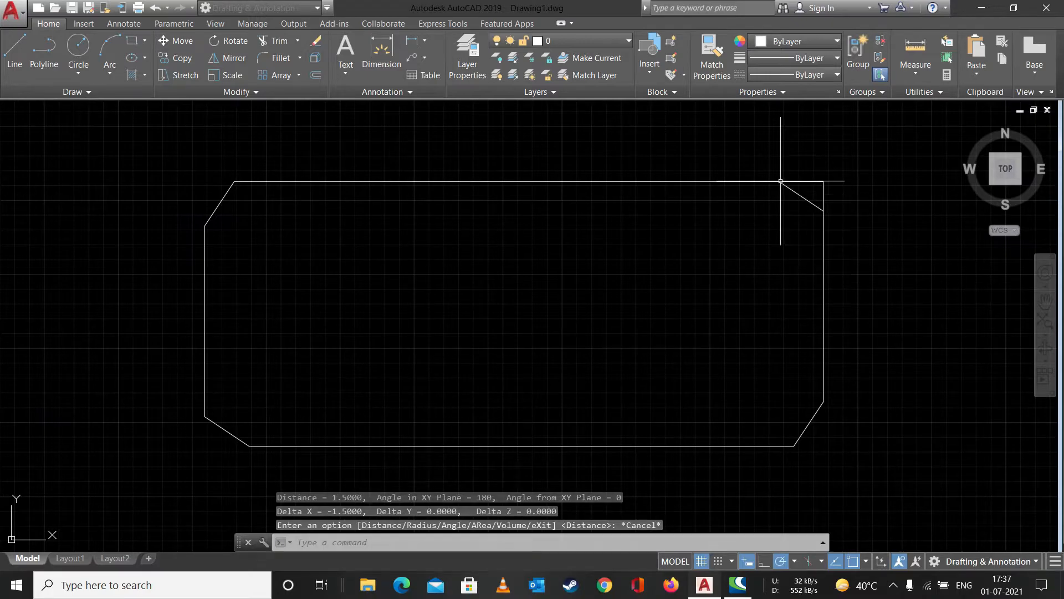
Erase the unequally chamfered rectangle with its corner lines and draw a rectangle about 17.8 by 8 with a fillet radius of 1.
mouse_move(903, 166)
mouse_down()
mouse_move(190, 290)
mouse_move(153, 198)
mouse_up()
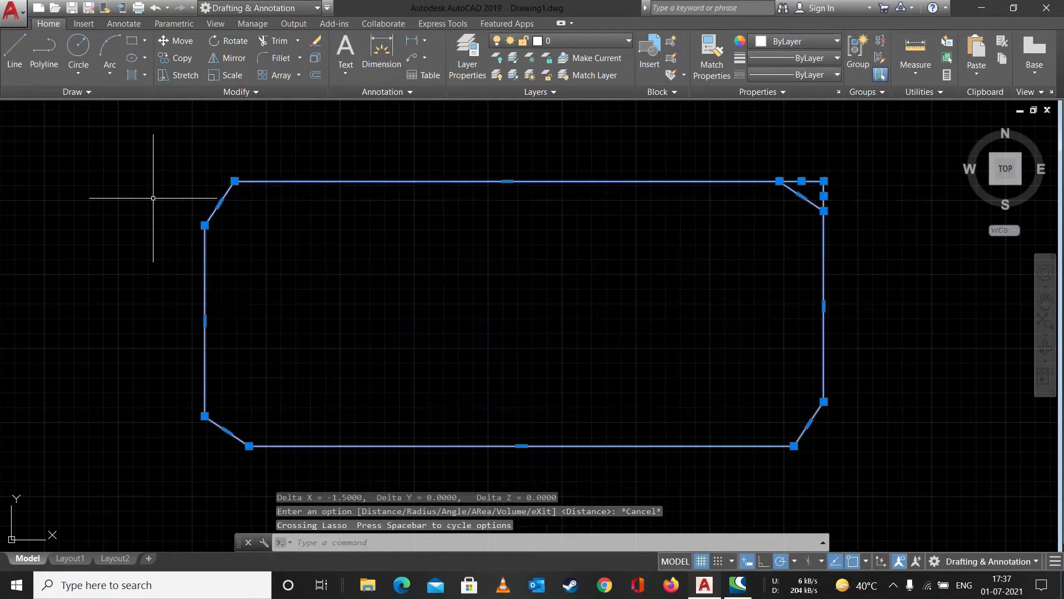
key(Delete)
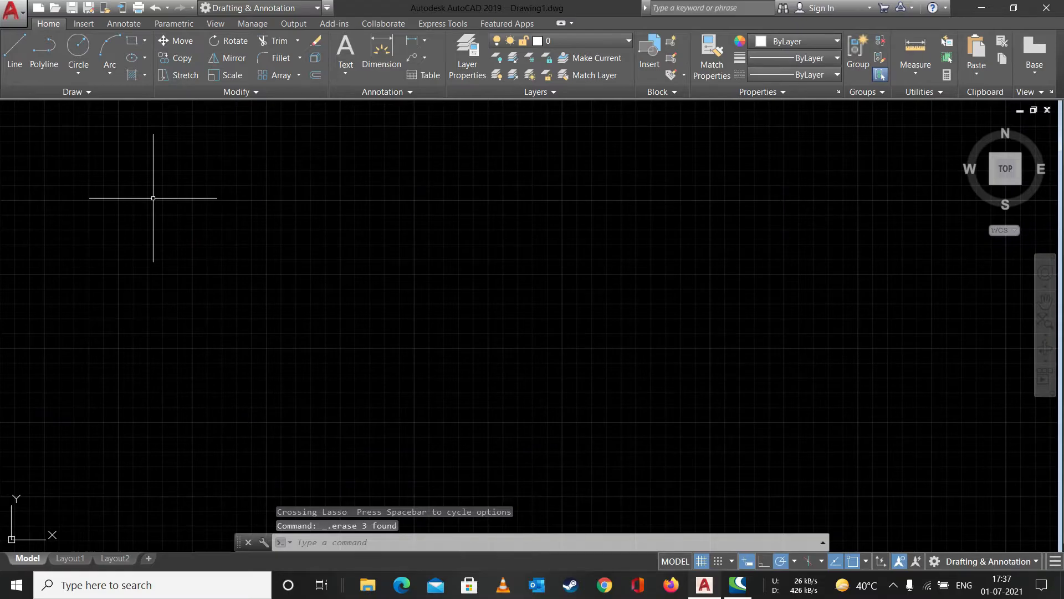
text(REC)
key(Return)
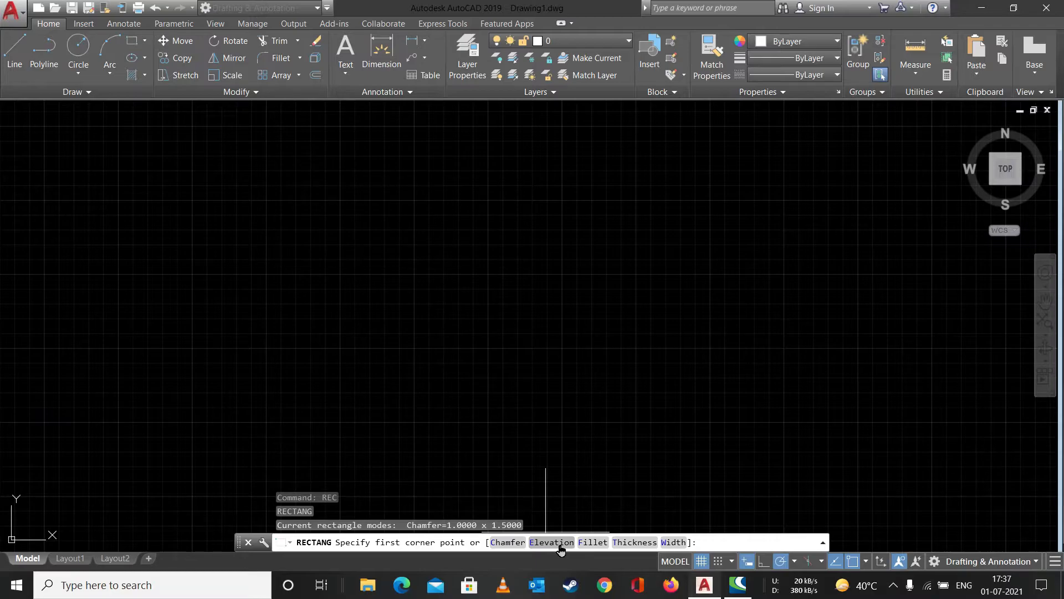
click(593, 542)
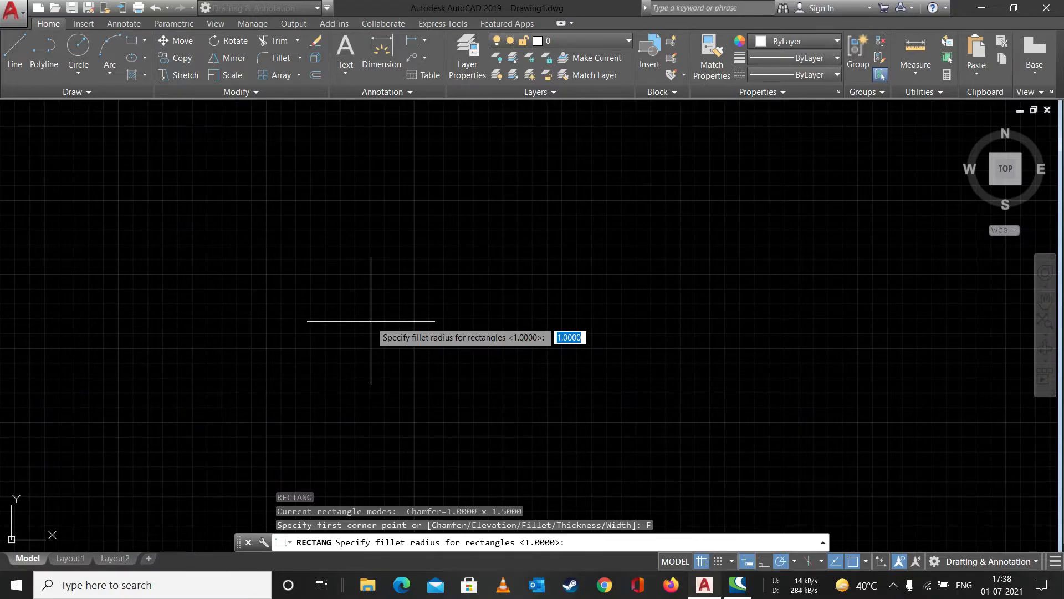
text(1)
key(Return)
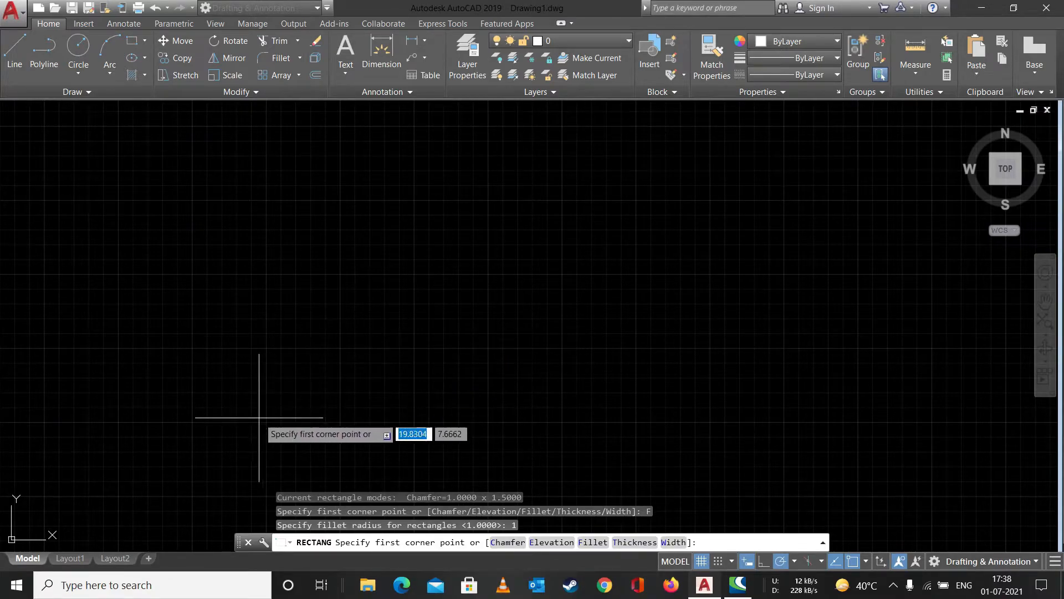
click(226, 433)
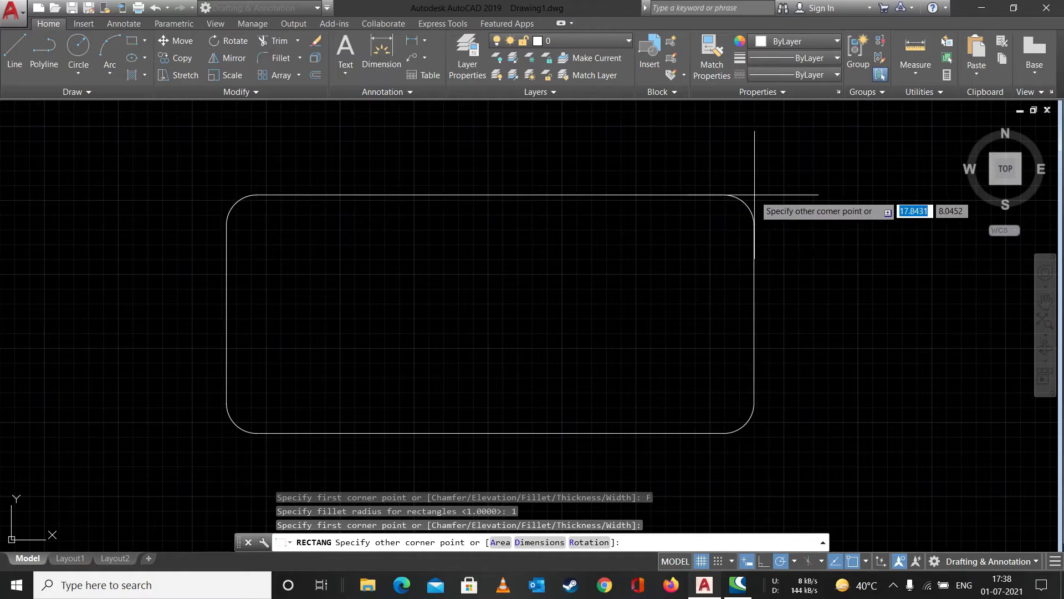
click(754, 194)
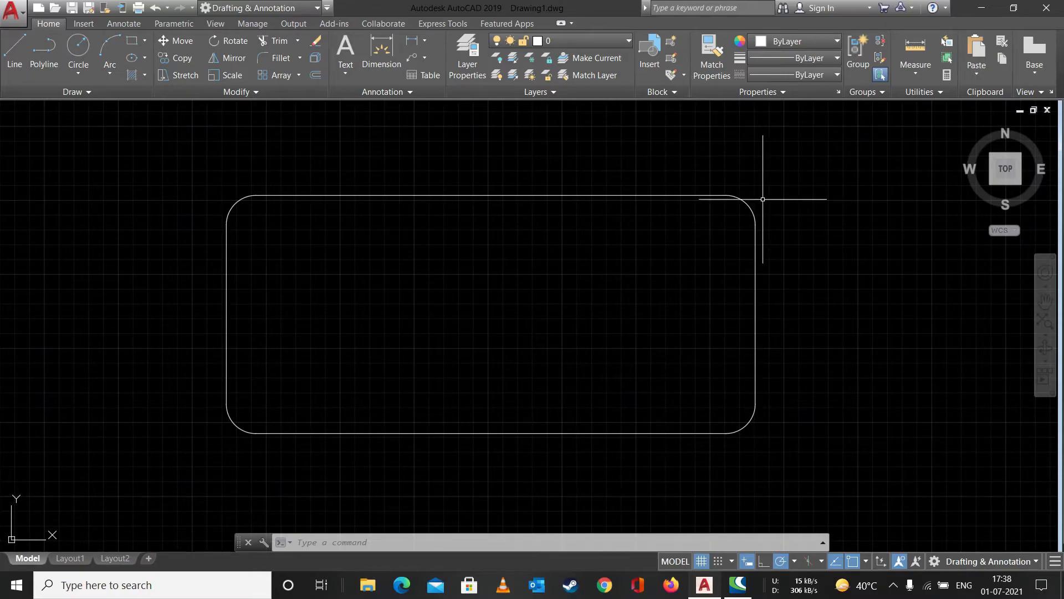
Erase the filleted rectangle and draw a rectangle about 19.4 by 8.4 with a line width of 1.
mouse_move(800, 189)
mouse_down()
mouse_move(653, 399)
mouse_move(264, 261)
mouse_move(262, 270)
mouse_up()
key(Delete)
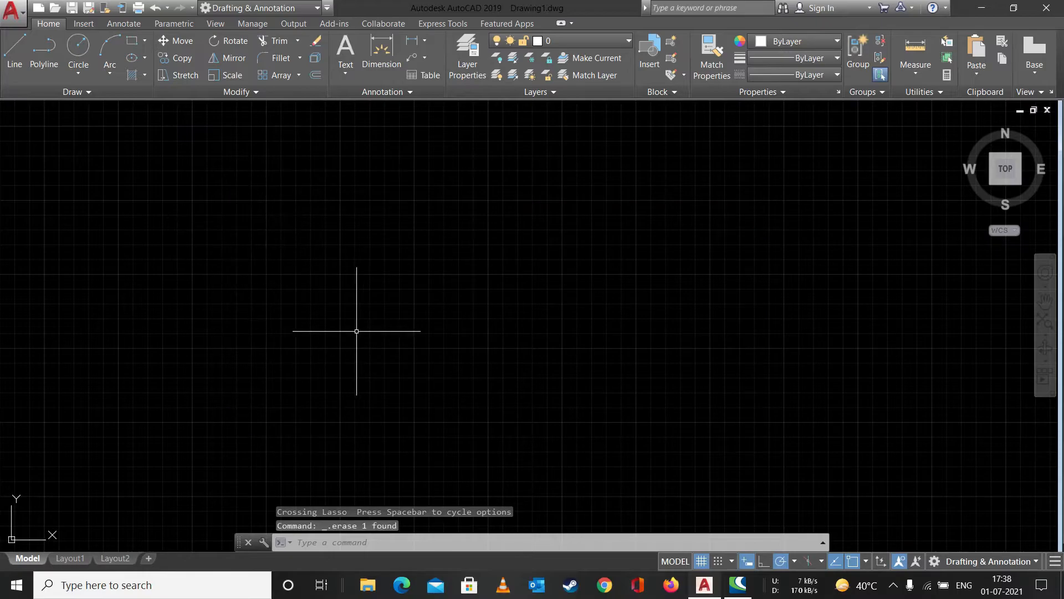
text(REC)
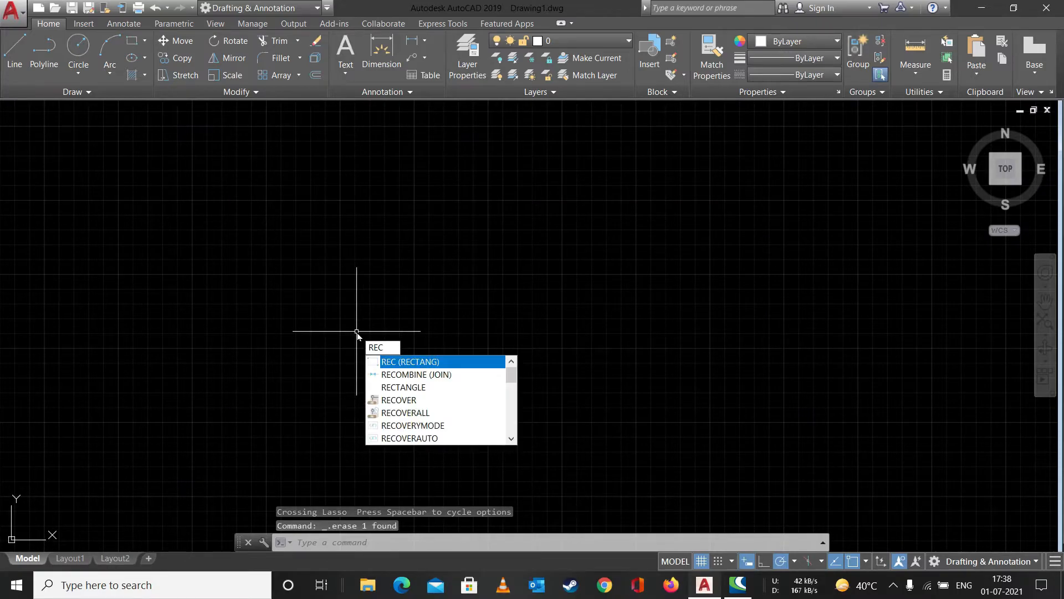
key(Return)
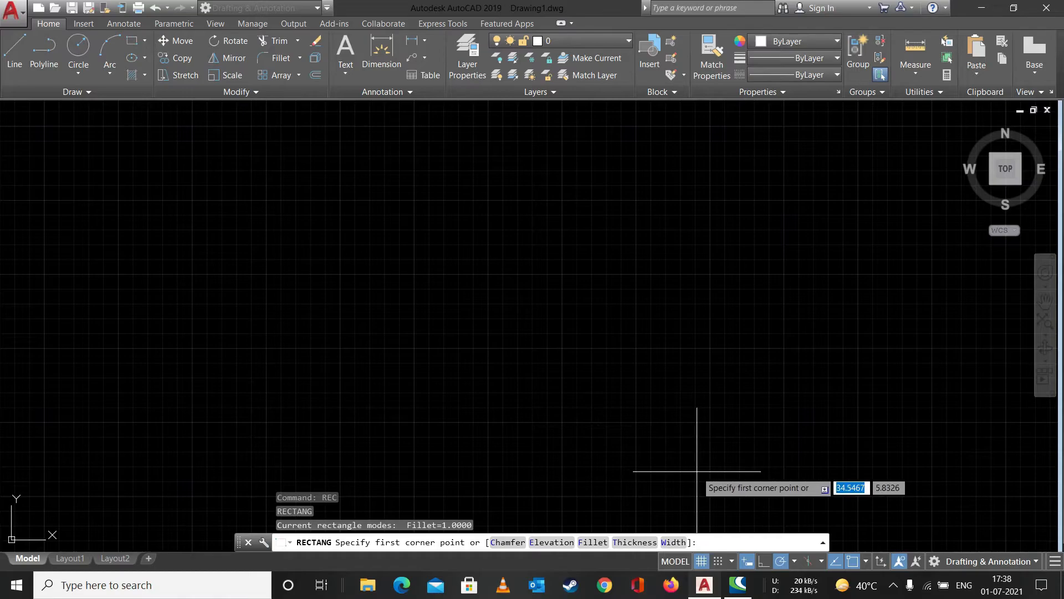
click(673, 543)
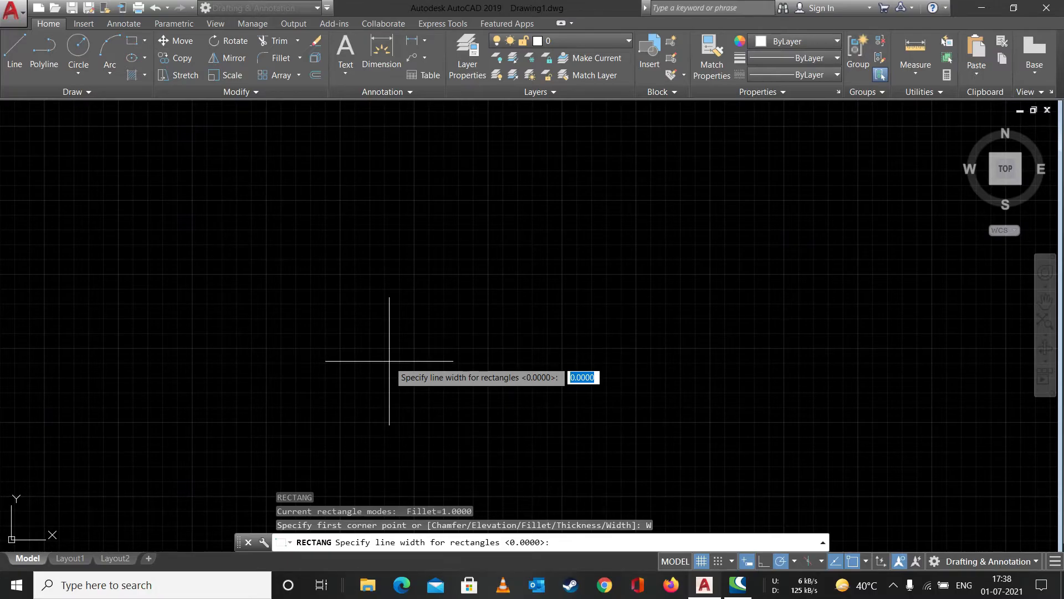
text(1)
key(Return)
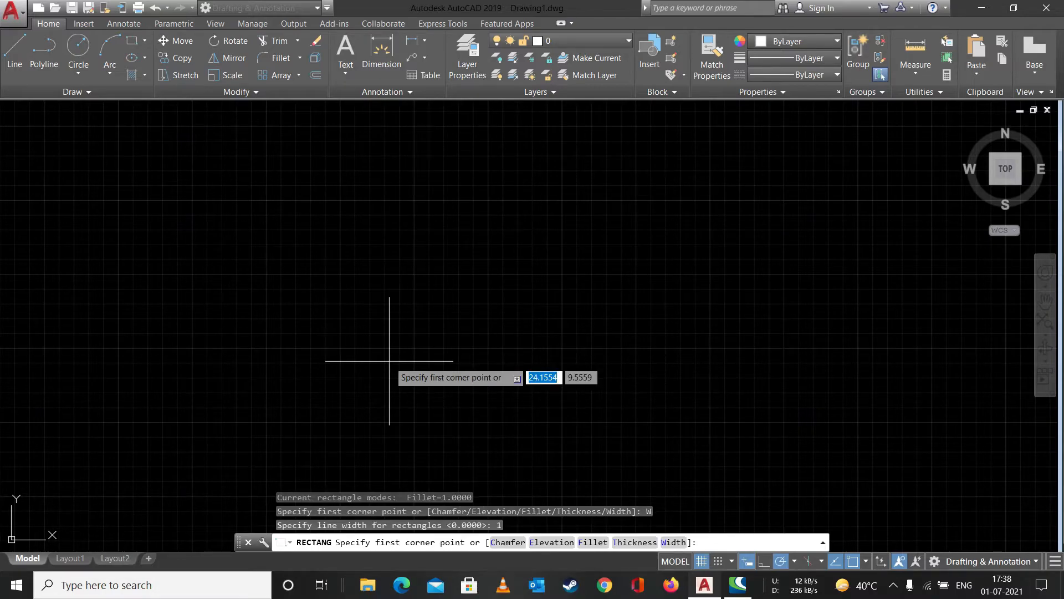
click(256, 443)
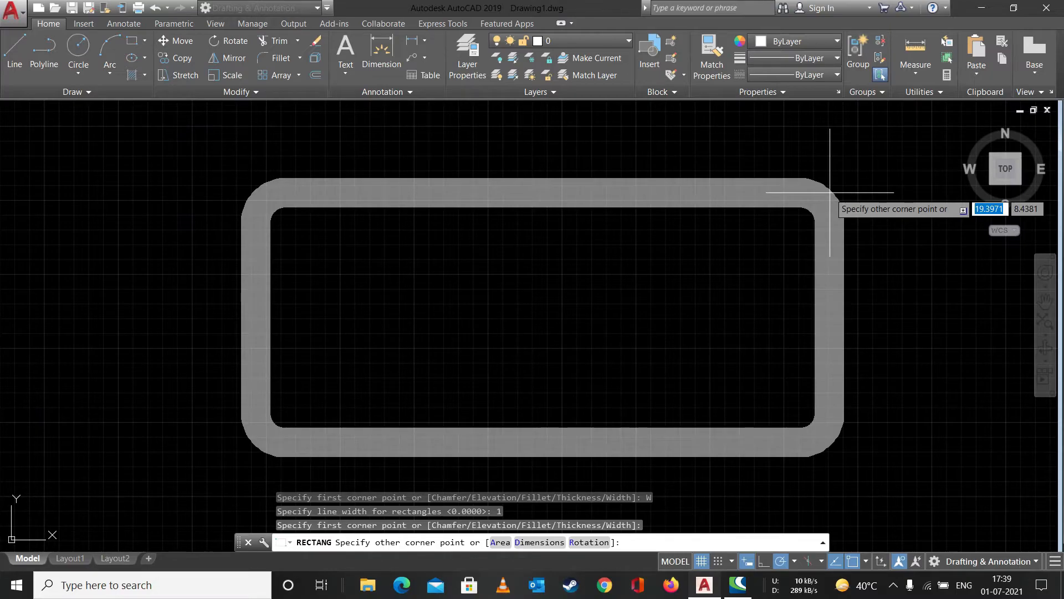
click(829, 192)
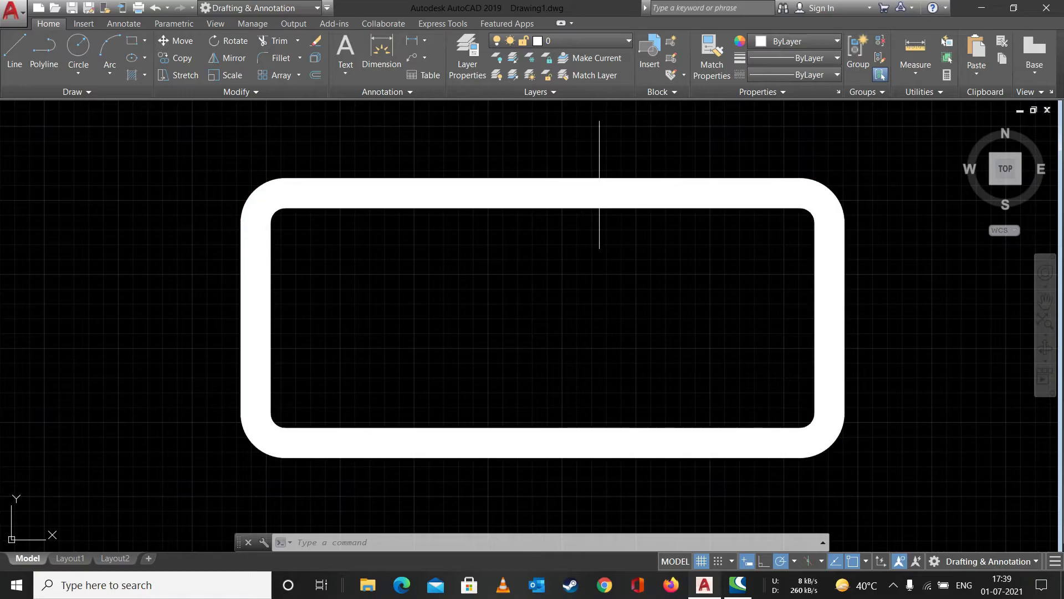
click(599, 178)
key(Escape)
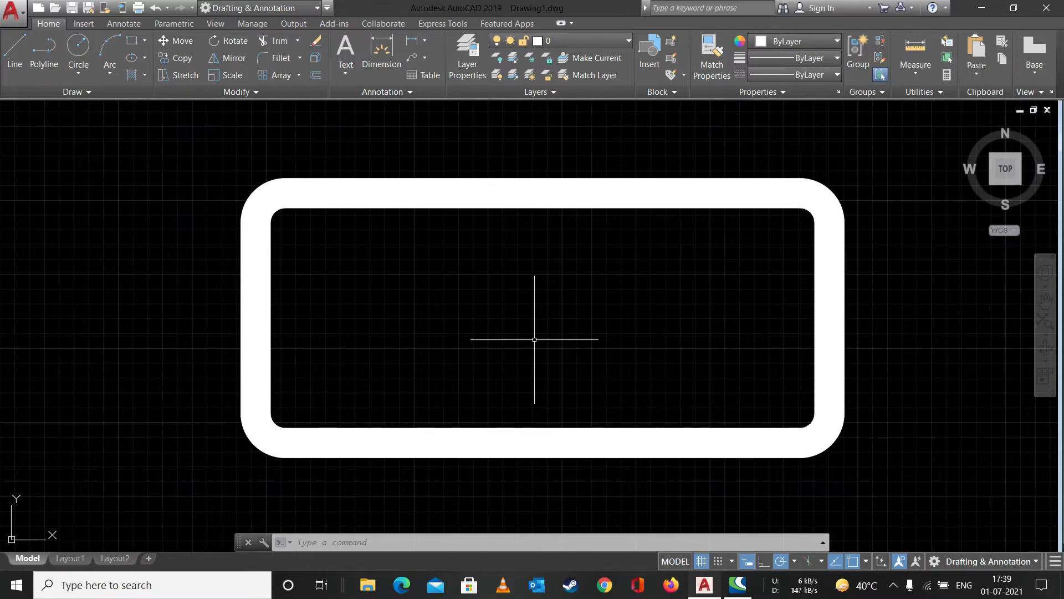
Erase the thick rounded rectangle and draw a wide rectangle with the fillet radius set to 0.
drag(875, 183, 413, 220)
key(Delete)
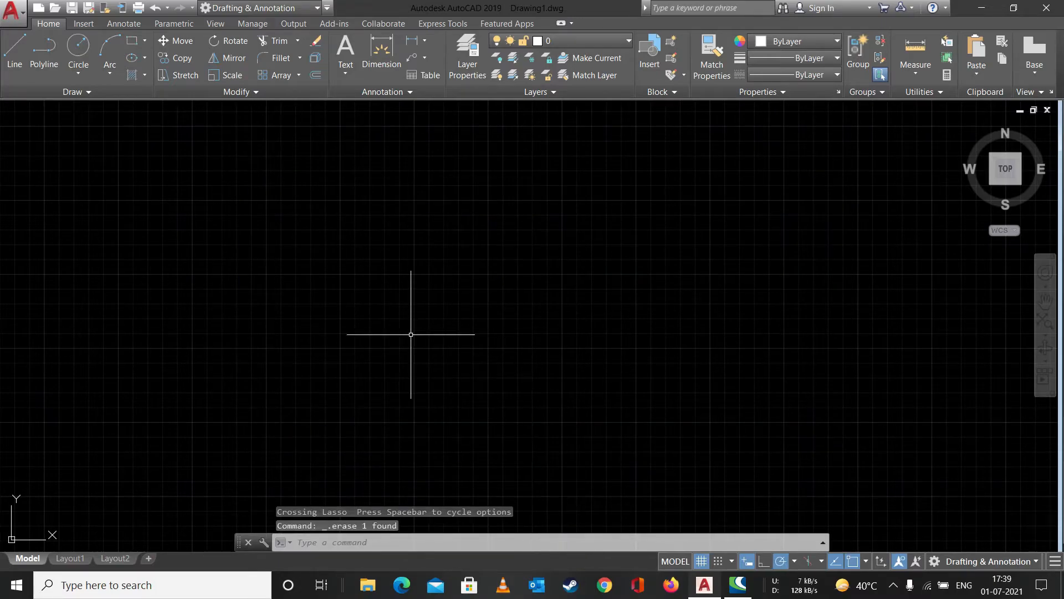
text(REC)
key(Return)
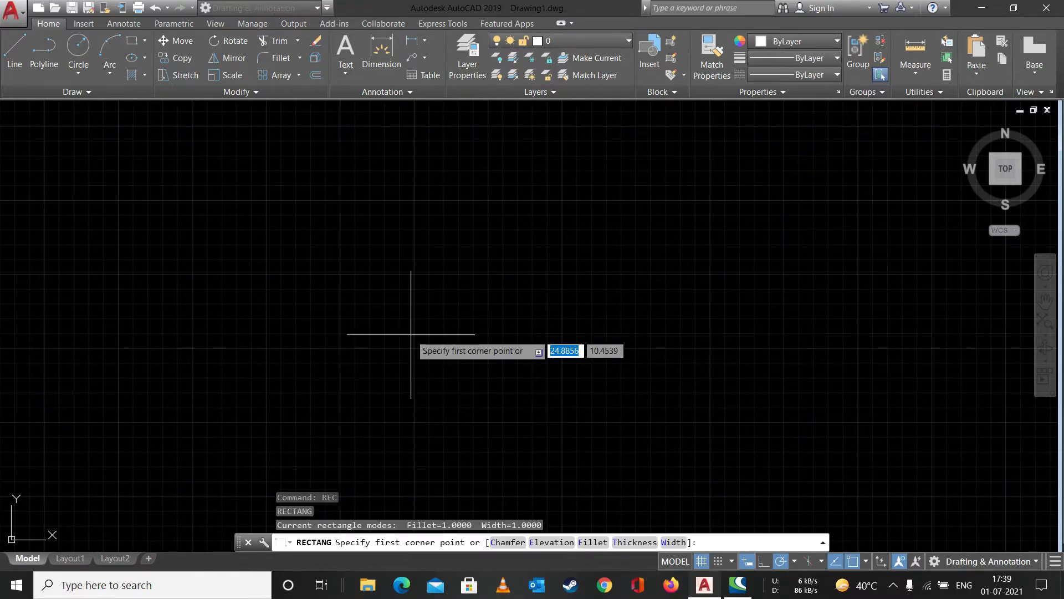
click(593, 542)
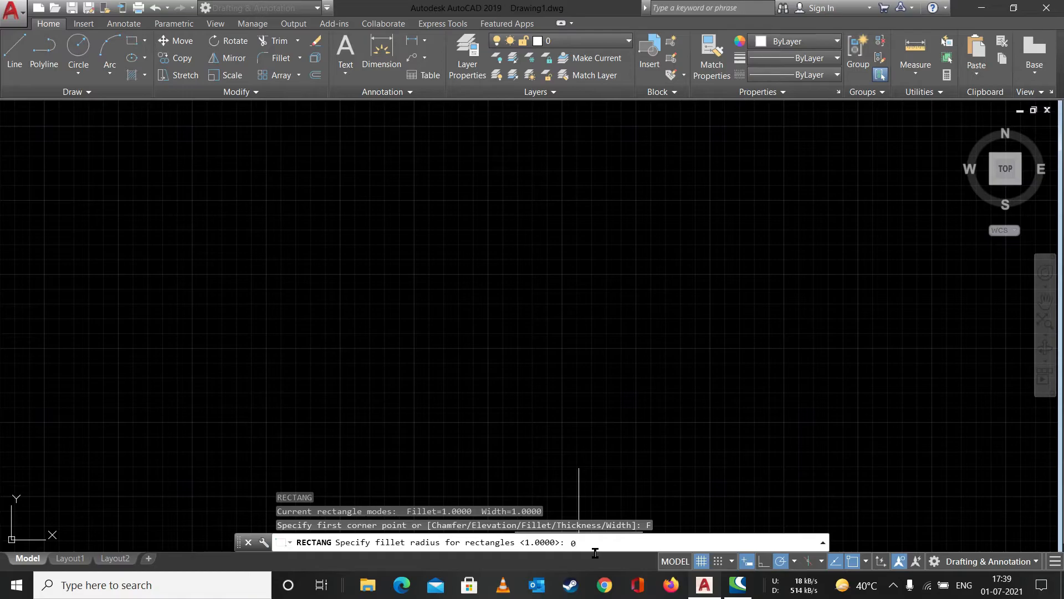
text(0)
key(Return)
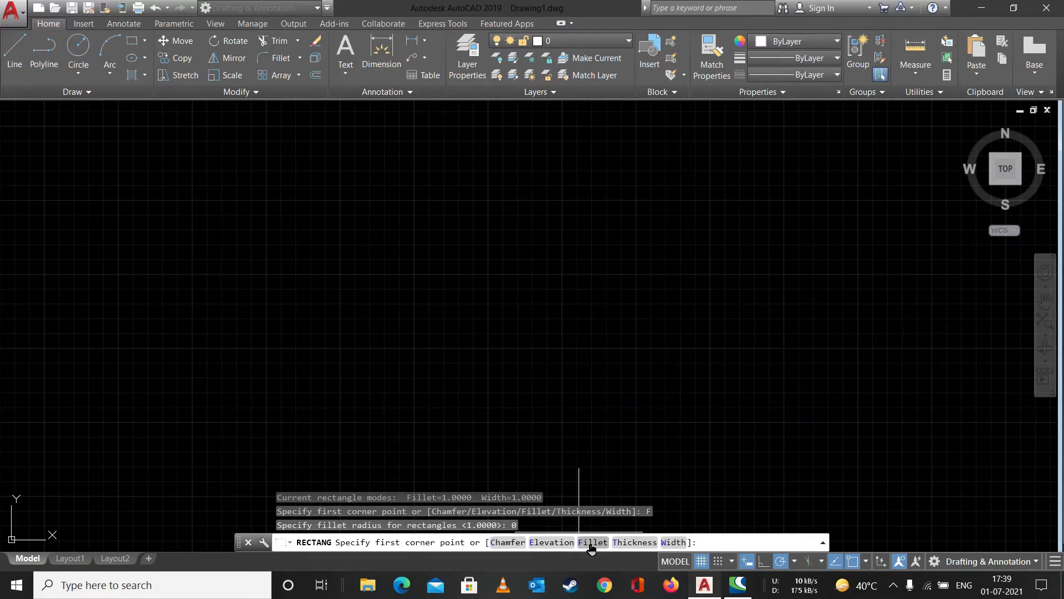
click(228, 344)
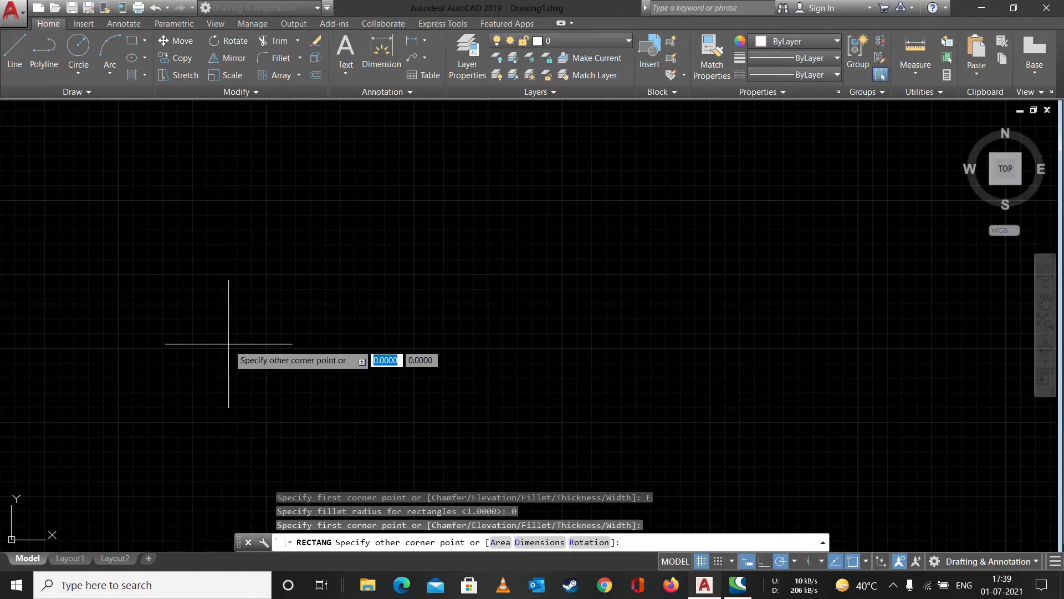
click(834, 185)
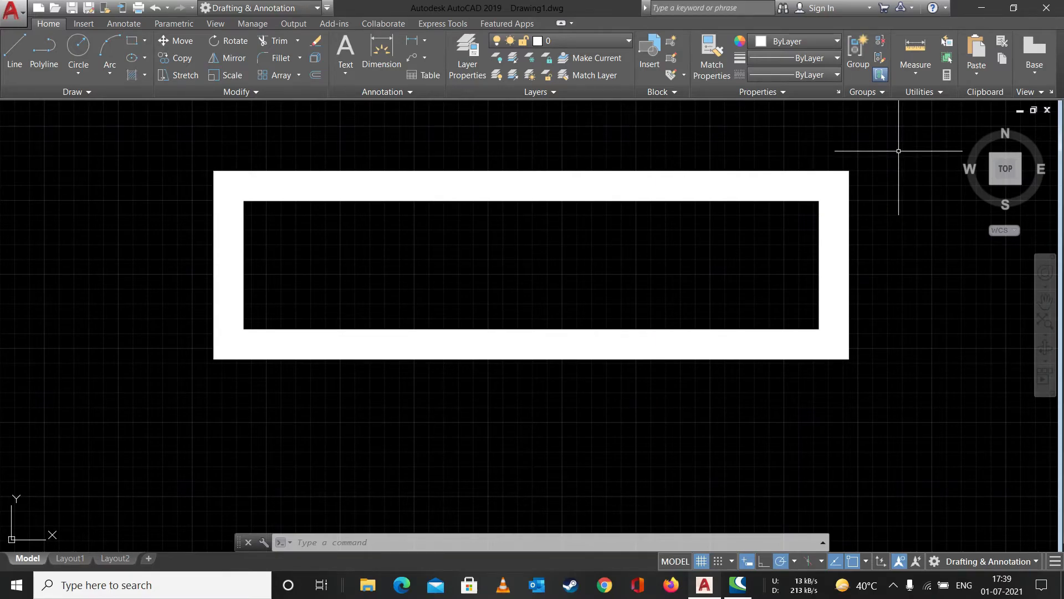
Erase the thick sharp-cornered rectangle and draw a rectangle with the line width set to 0.
mouse_move(898, 151)
mouse_down()
mouse_move(885, 202)
mouse_move(485, 228)
mouse_up()
key(Delete)
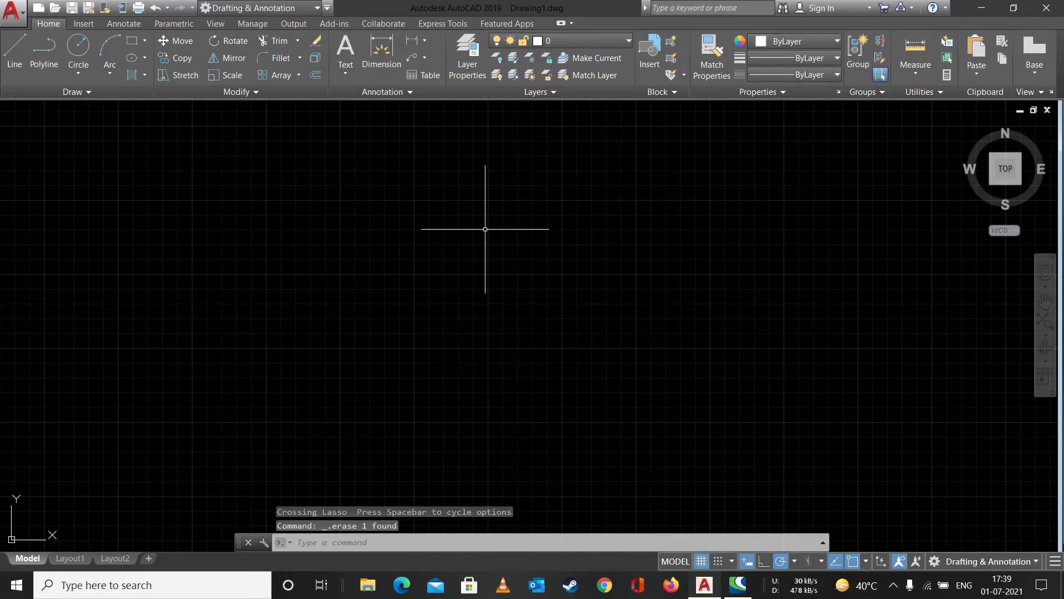
text(REC)
key(Return)
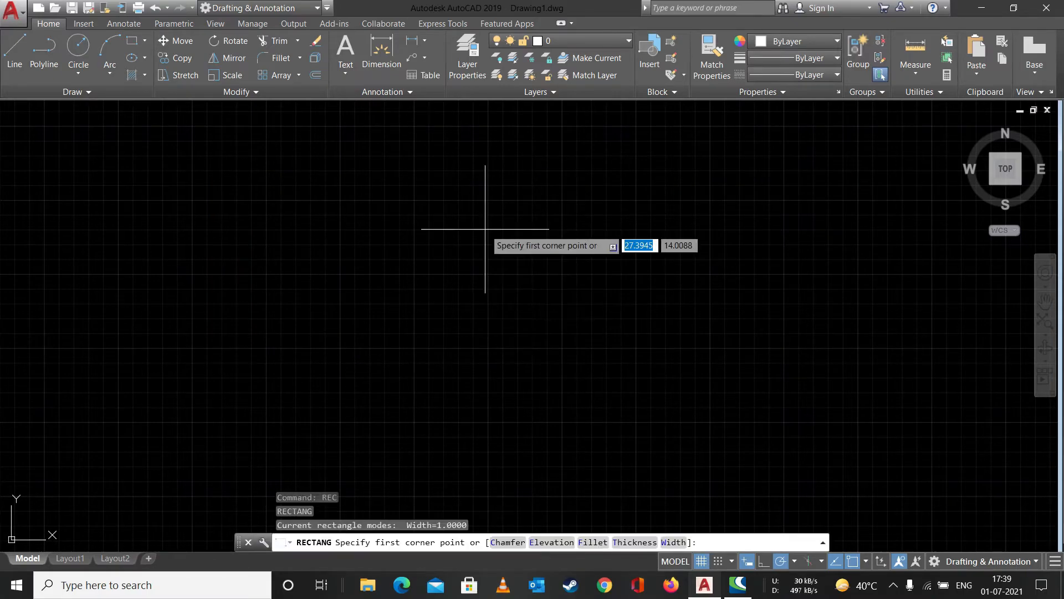
click(673, 542)
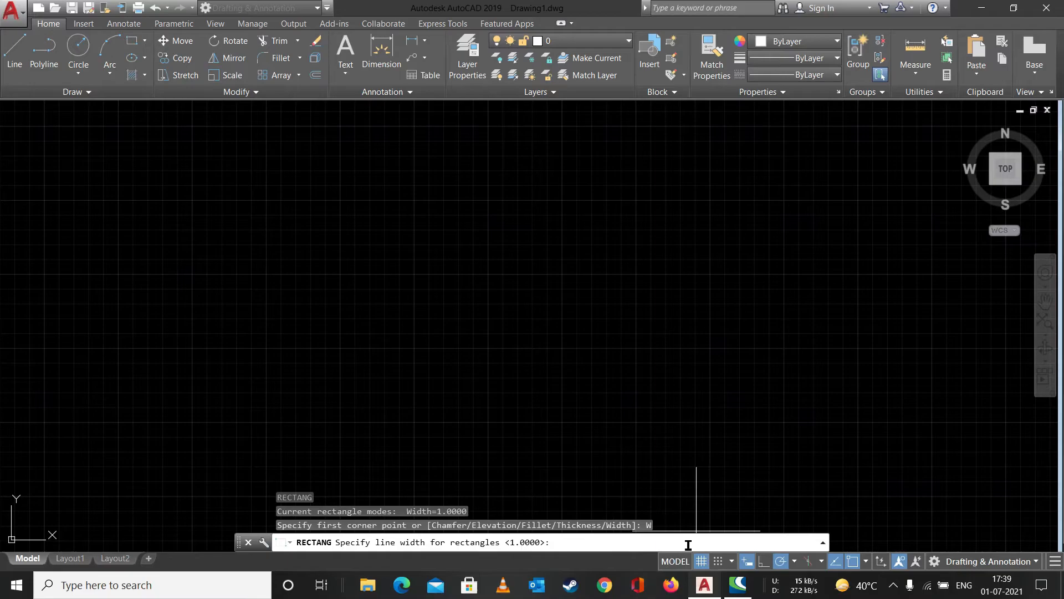
text(0)
key(Return)
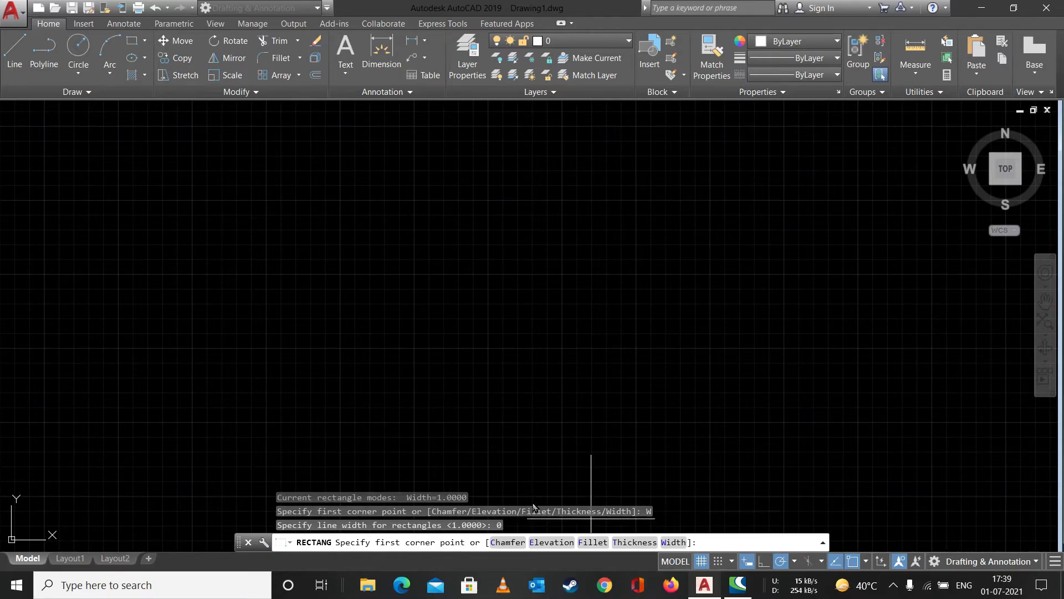
click(212, 454)
click(786, 230)
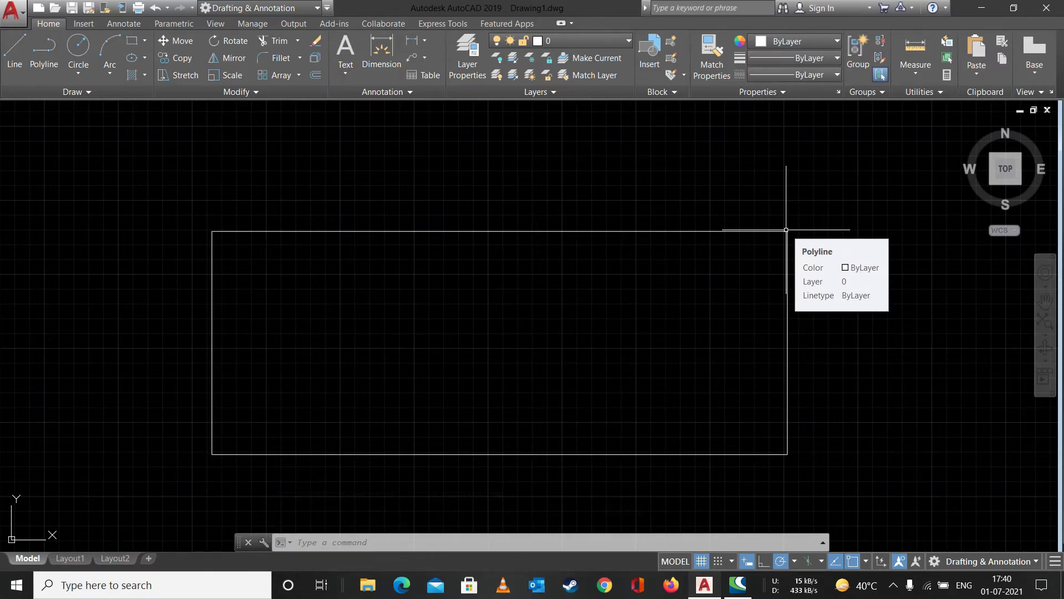
Erase the plain rectangle and draw a 4-sided polygon inscribed in a circle with a radius of about 3.5, one vertex straight up.
mouse_move(898, 190)
mouse_down()
mouse_move(820, 428)
mouse_move(214, 218)
mouse_move(211, 196)
mouse_up()
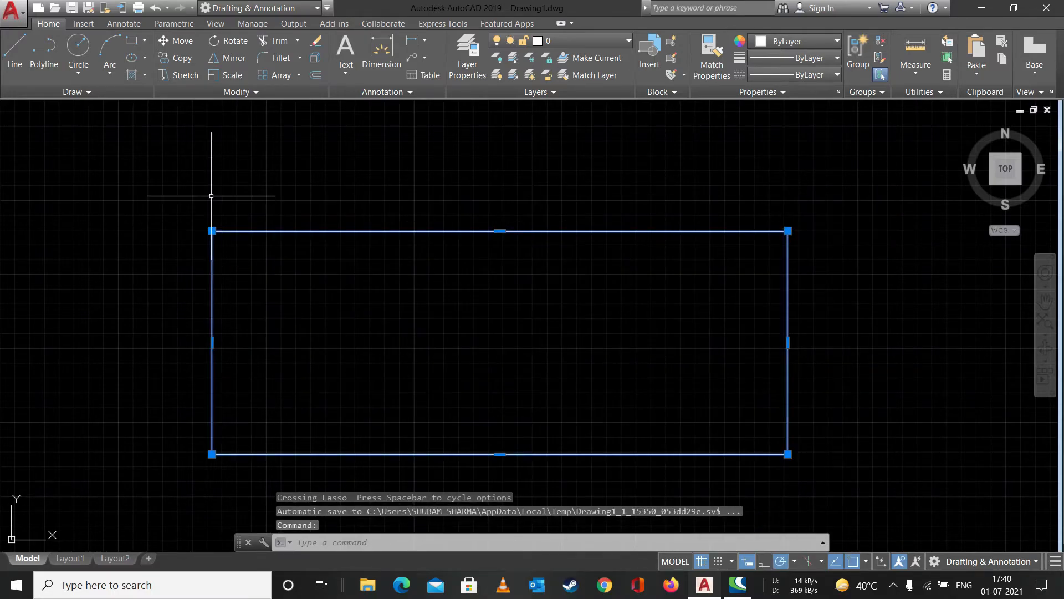
key(Delete)
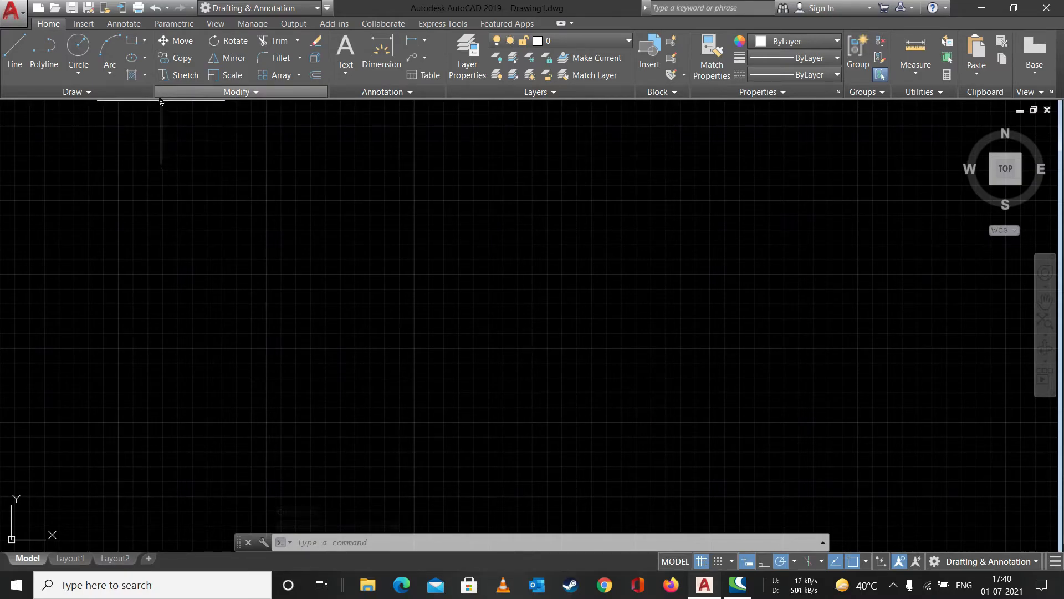
click(148, 44)
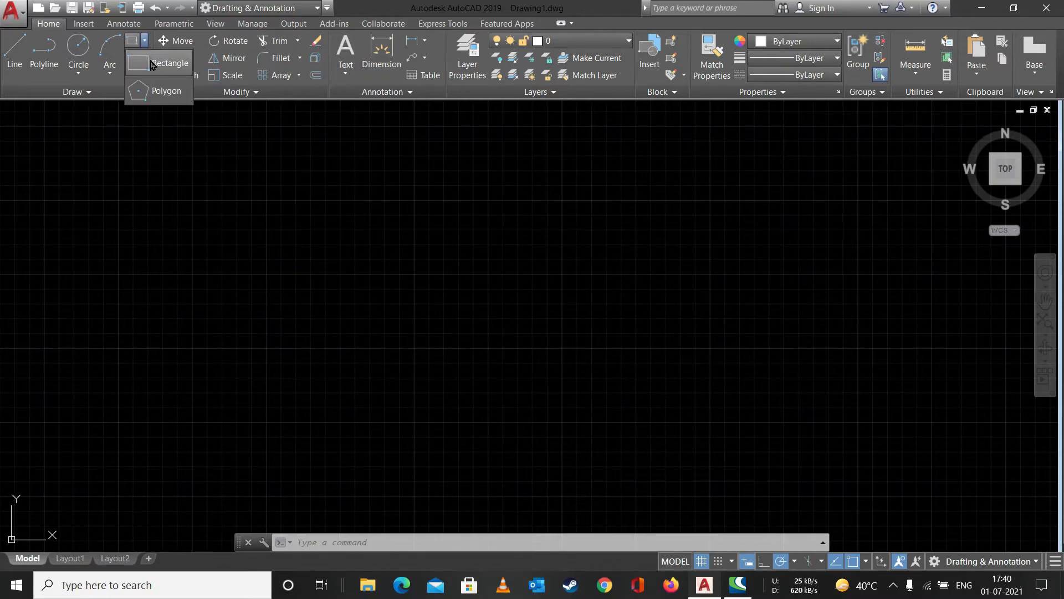
click(153, 92)
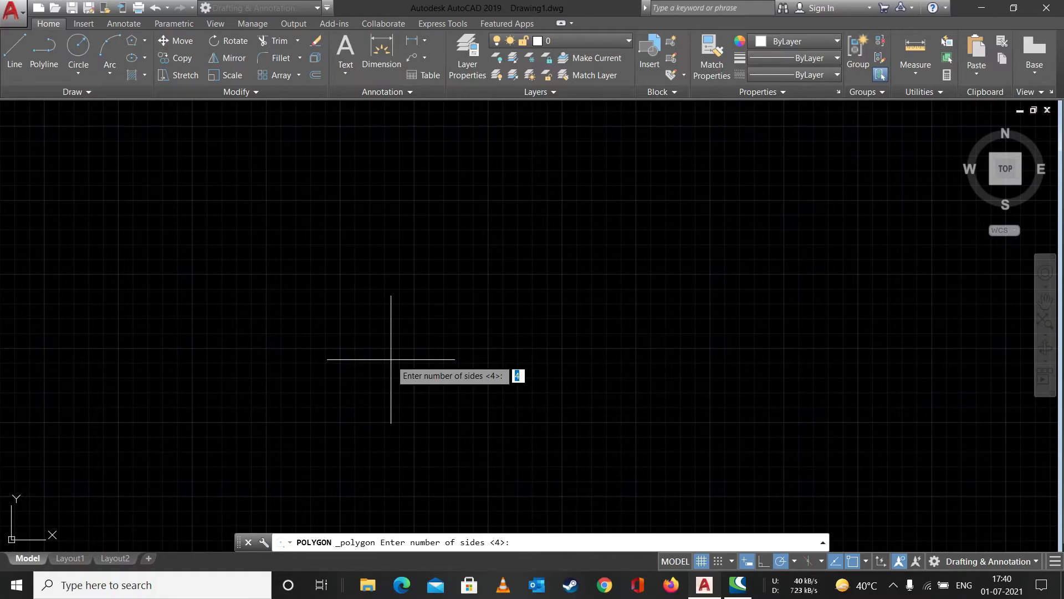
text(4)
key(Return)
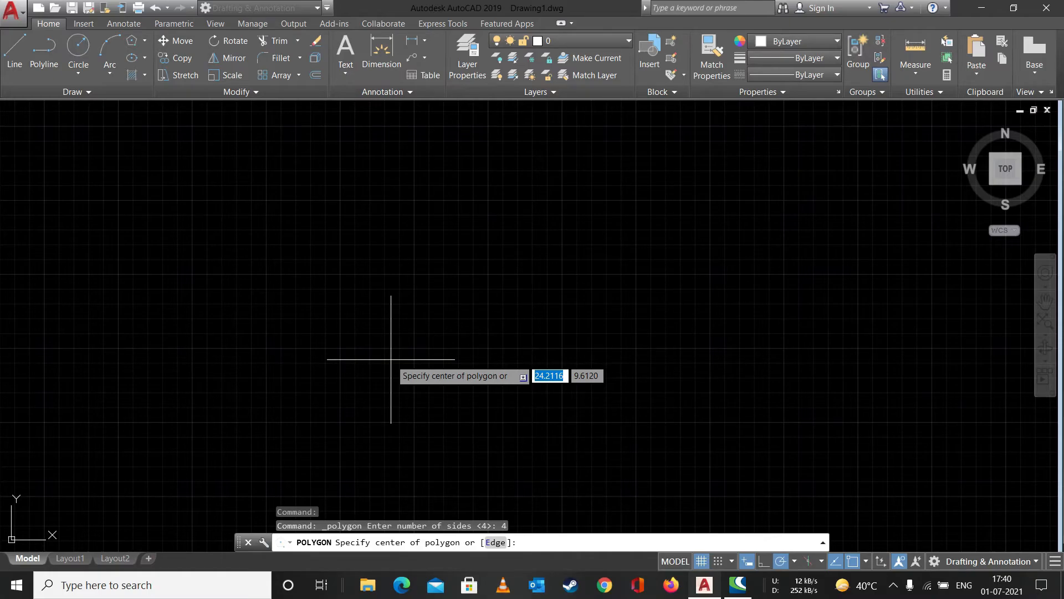
click(528, 360)
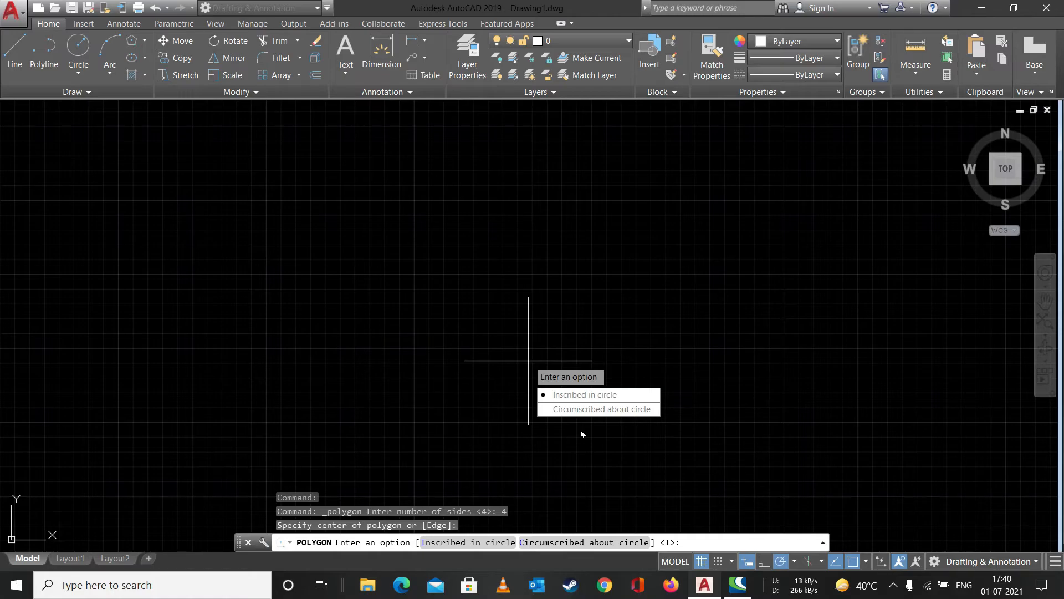
click(574, 399)
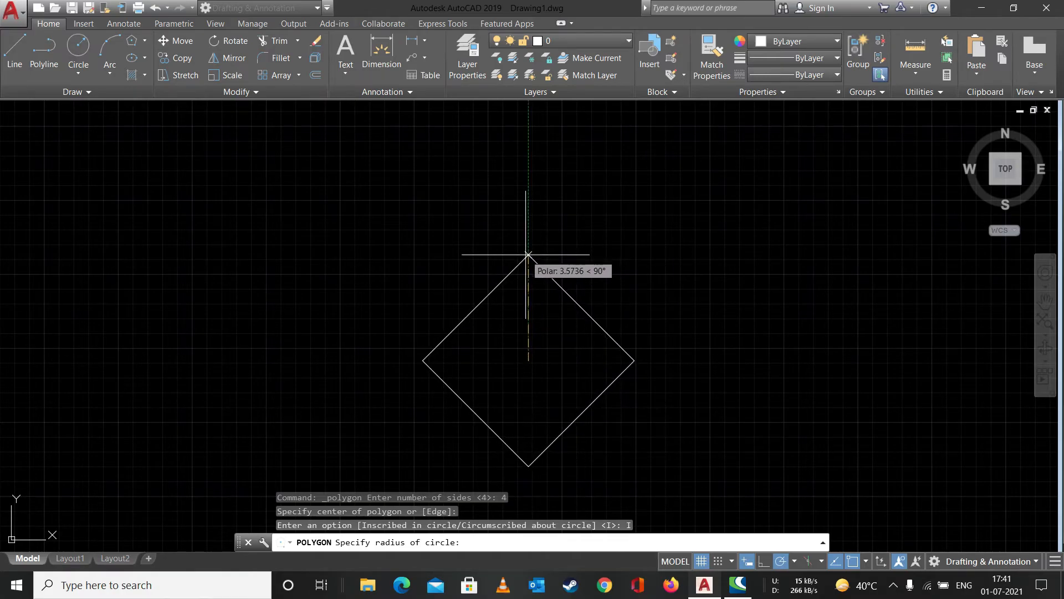
click(528, 255)
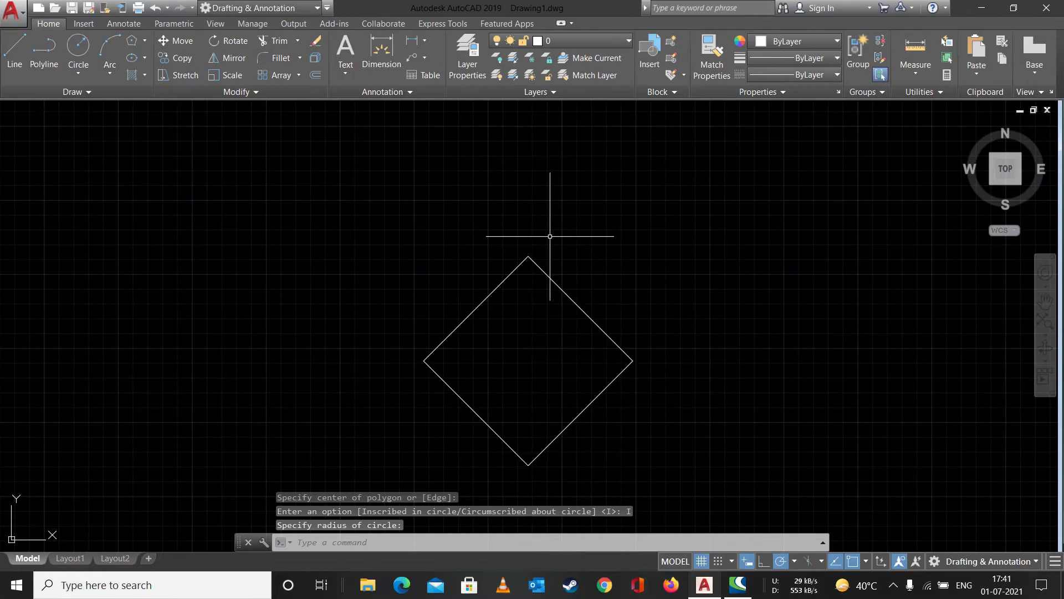
Draw a center-radius circle from the 4-sided polygon's center out to its top vertex.
click(78, 48)
click(79, 73)
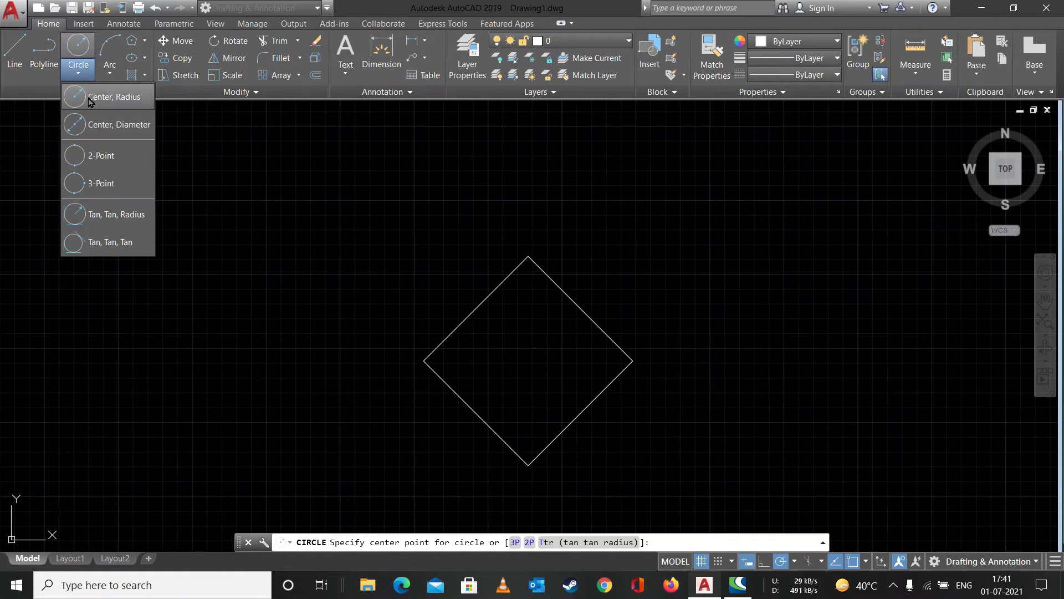
click(90, 98)
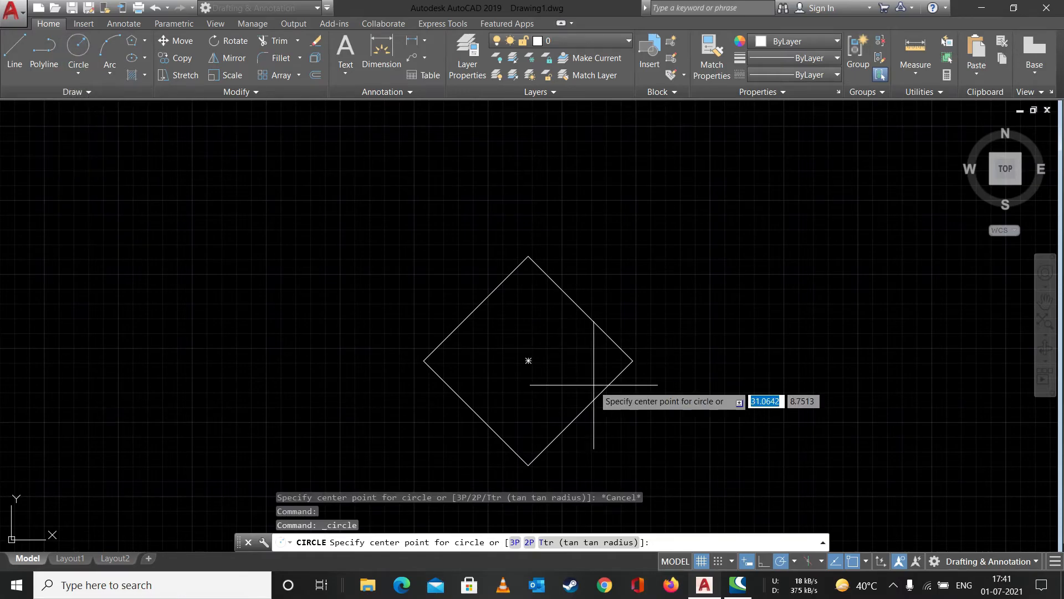
click(528, 361)
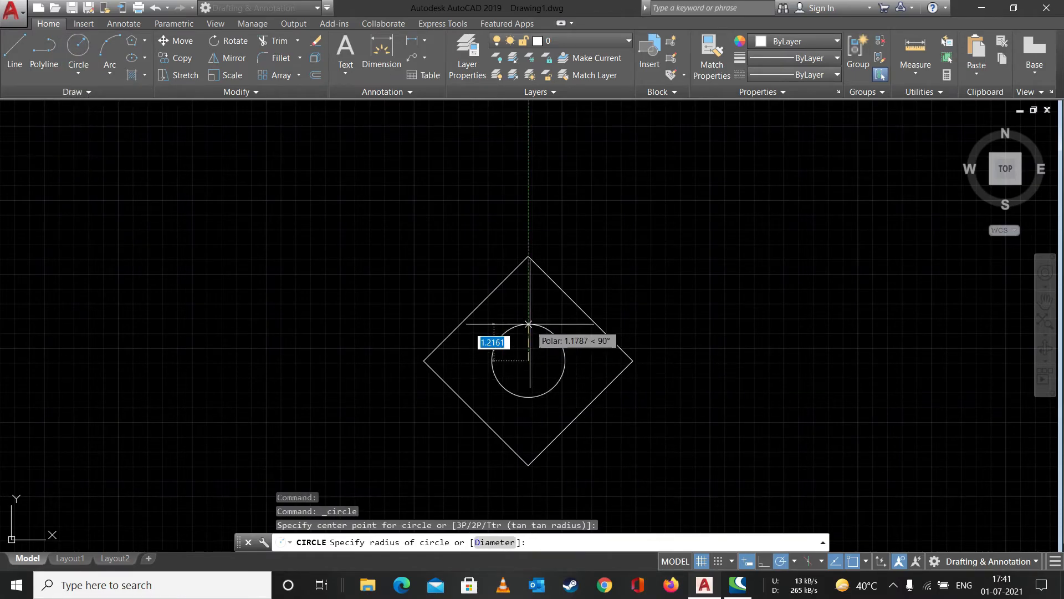
click(531, 258)
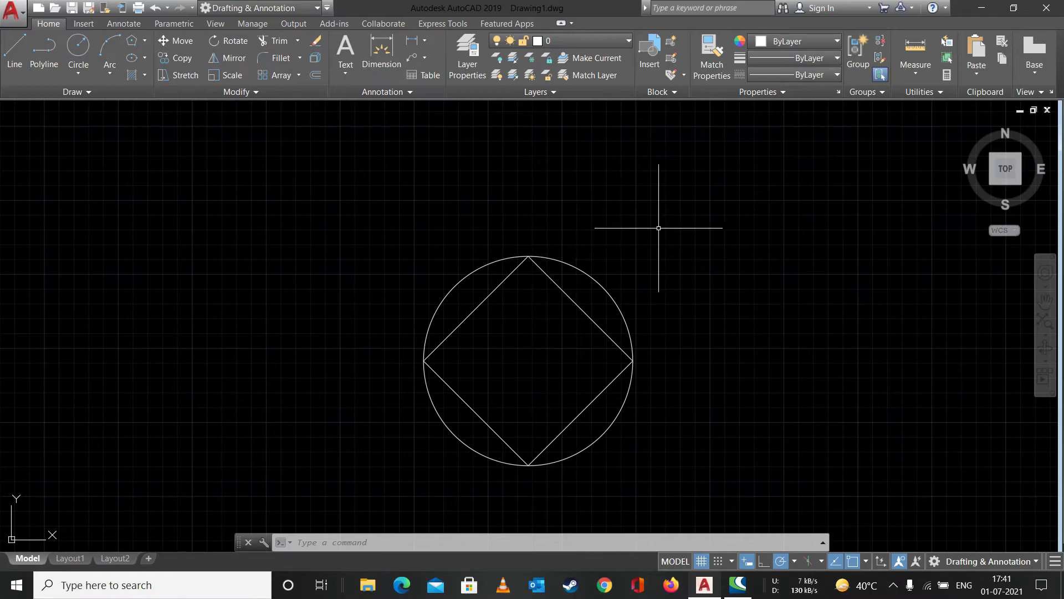
Erase the square and its circle and draw a 6-sided polygon circumscribed about a circle with a radius of 3.
mouse_move(665, 229)
mouse_down()
mouse_move(475, 427)
mouse_move(370, 268)
mouse_up()
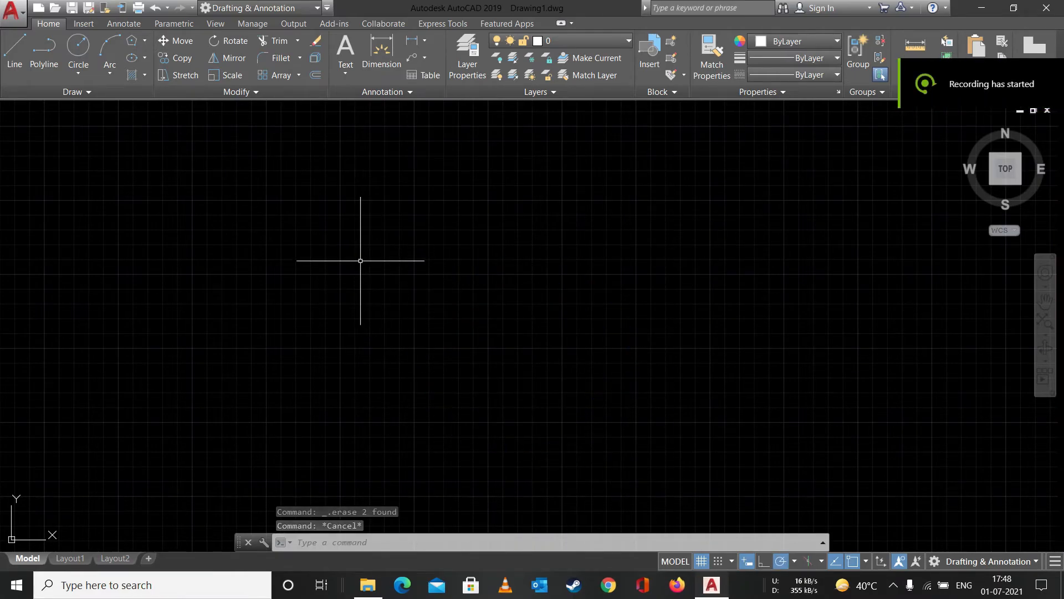
click(145, 41)
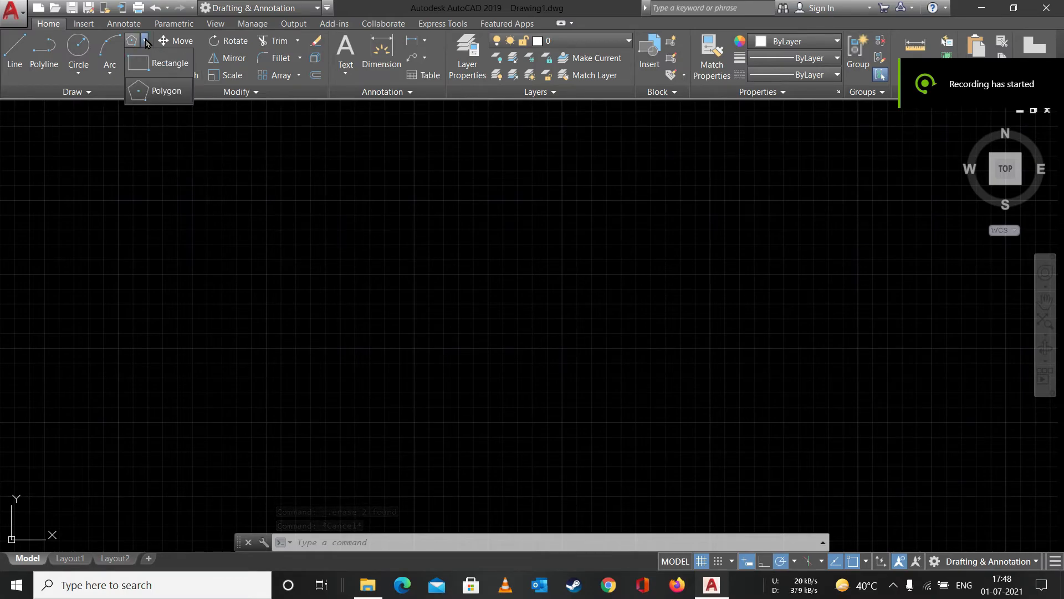
click(152, 98)
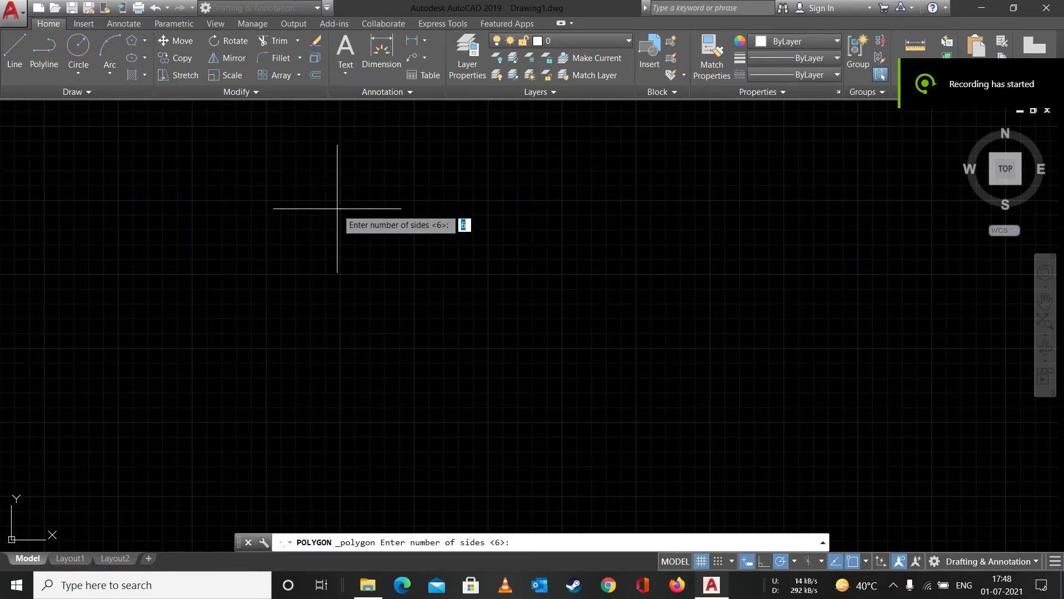
text(6)
key(Return)
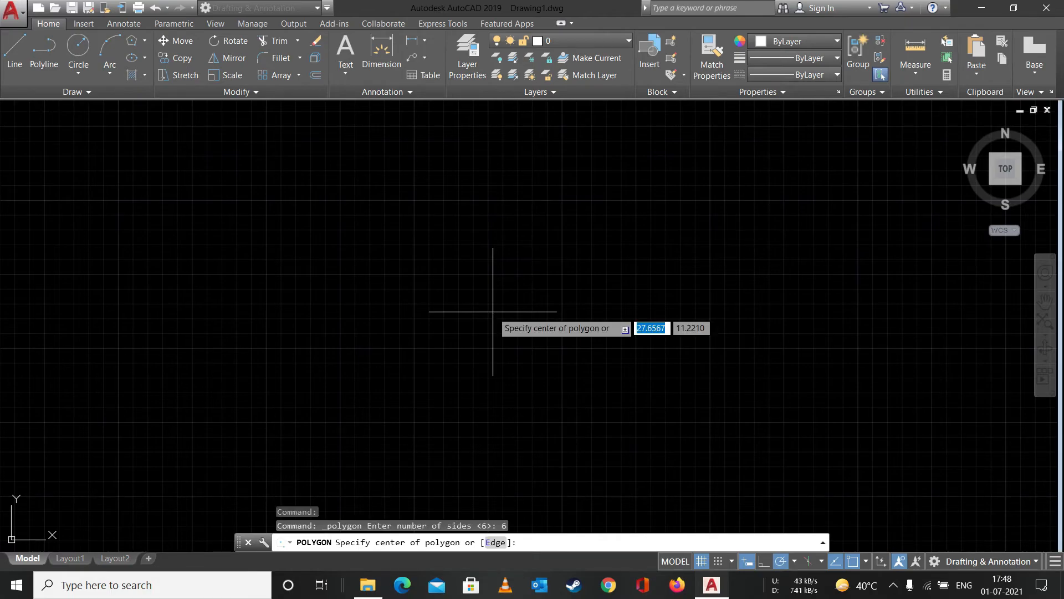
click(488, 350)
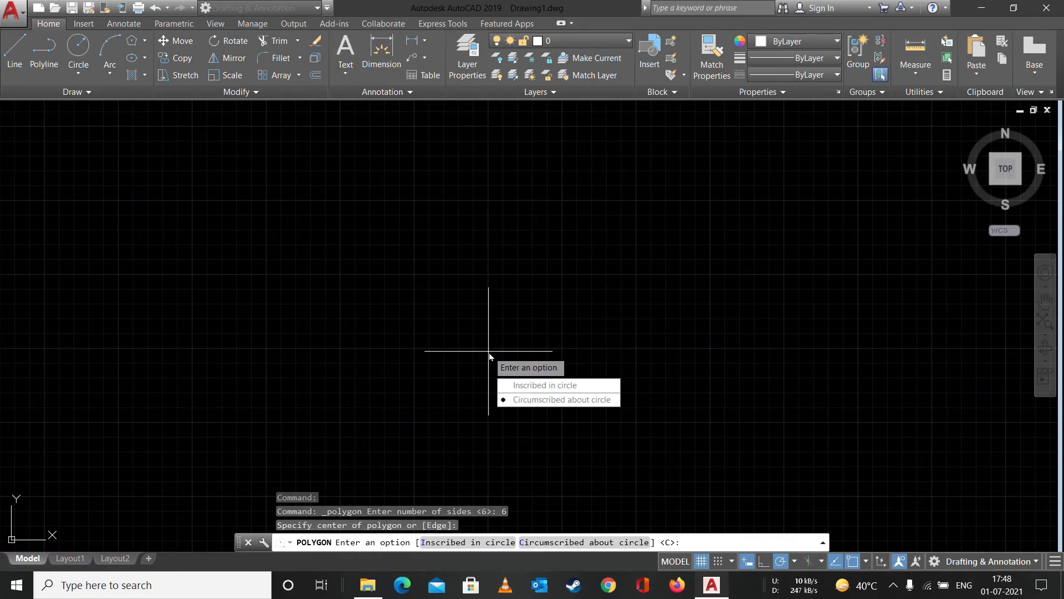
key(Down)
key(Return)
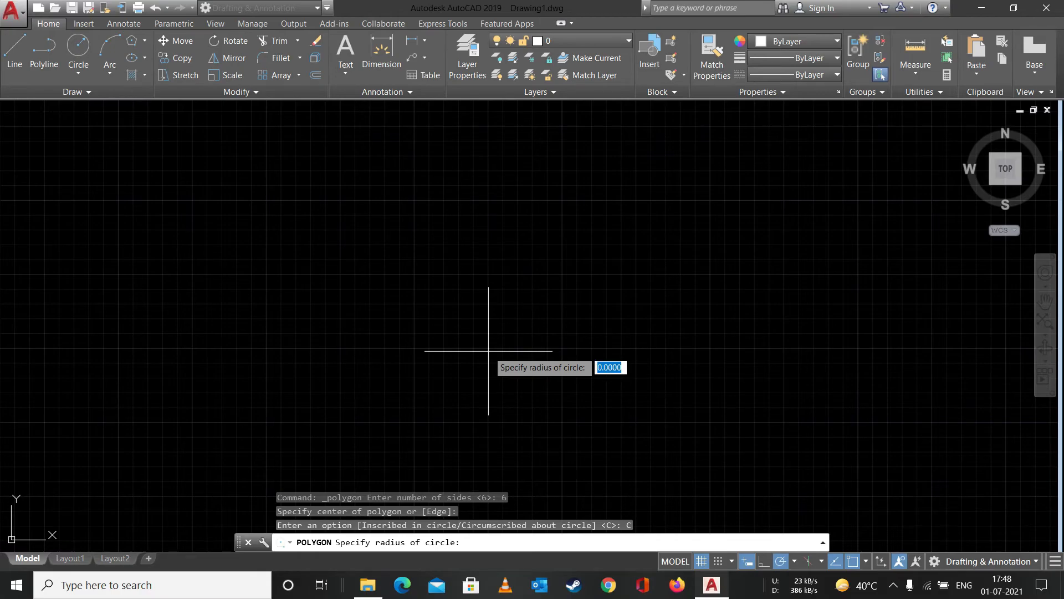
text(3)
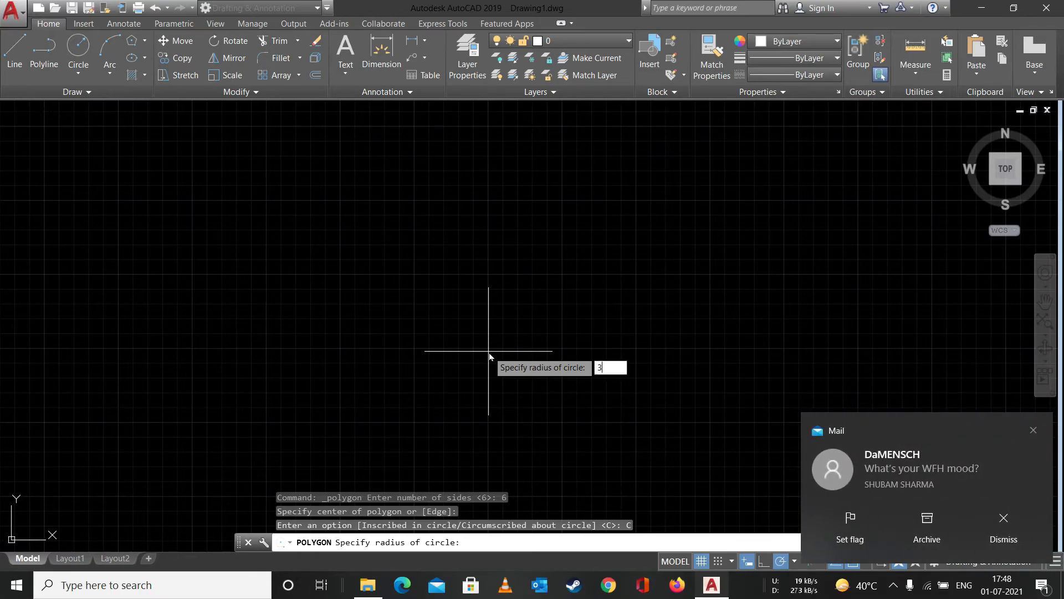
key(Return)
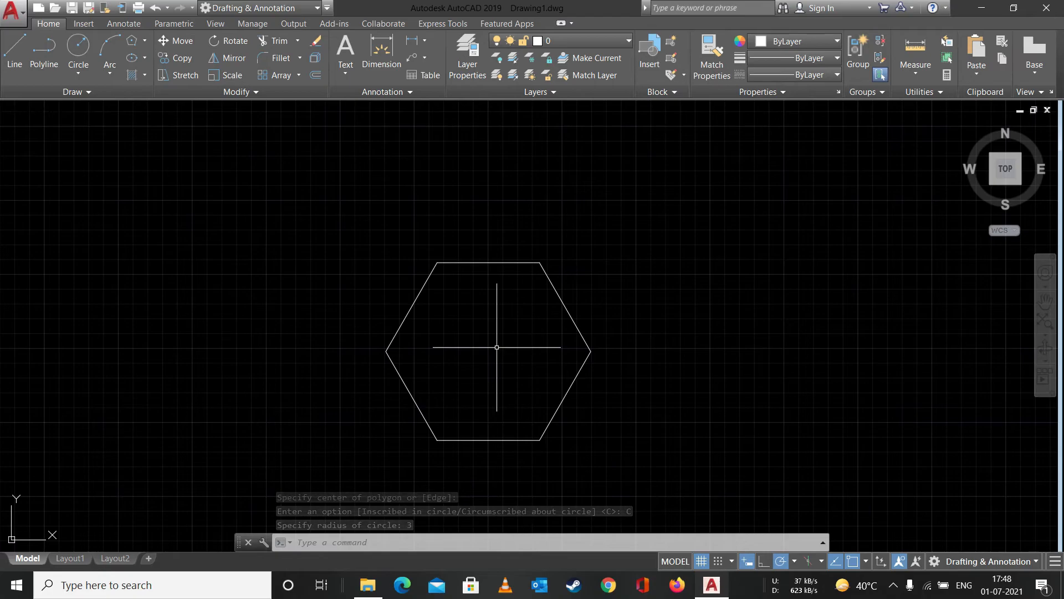
Draw a circle with a radius of 3 centered on the 6-sided polygon's center.
click(78, 50)
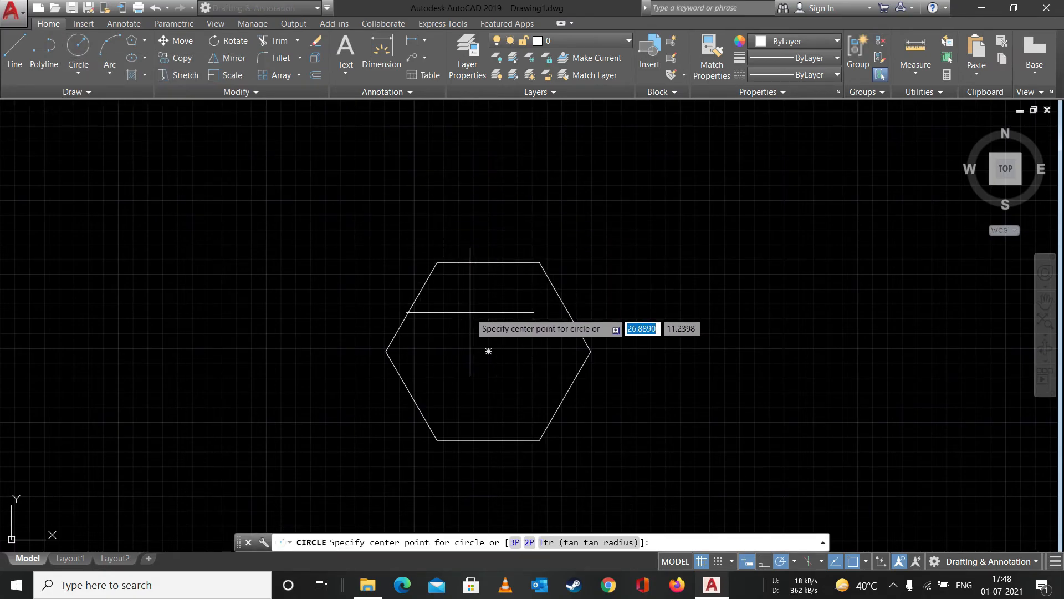
click(488, 351)
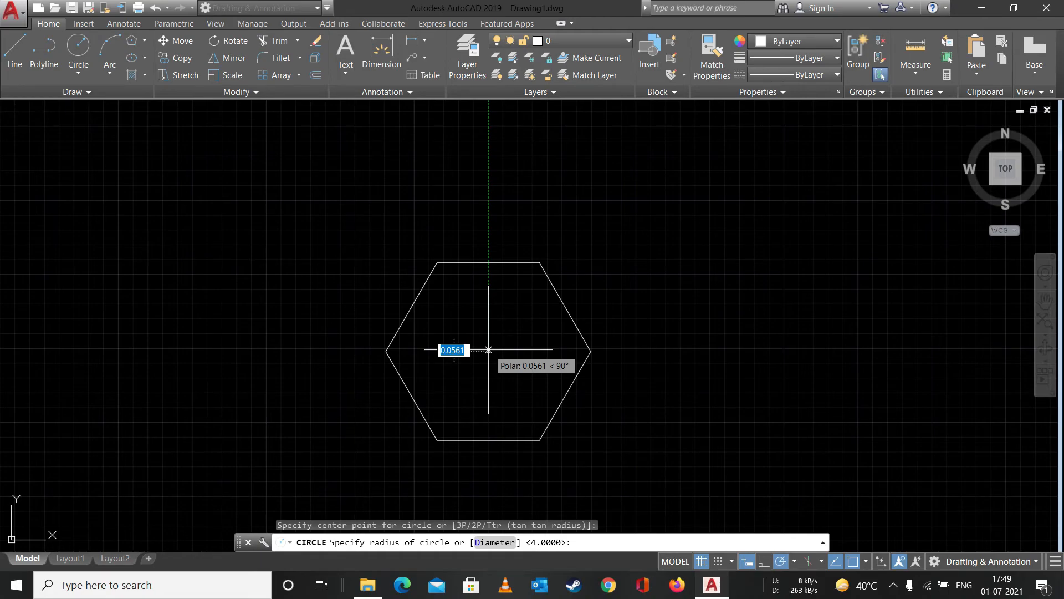
text(3)
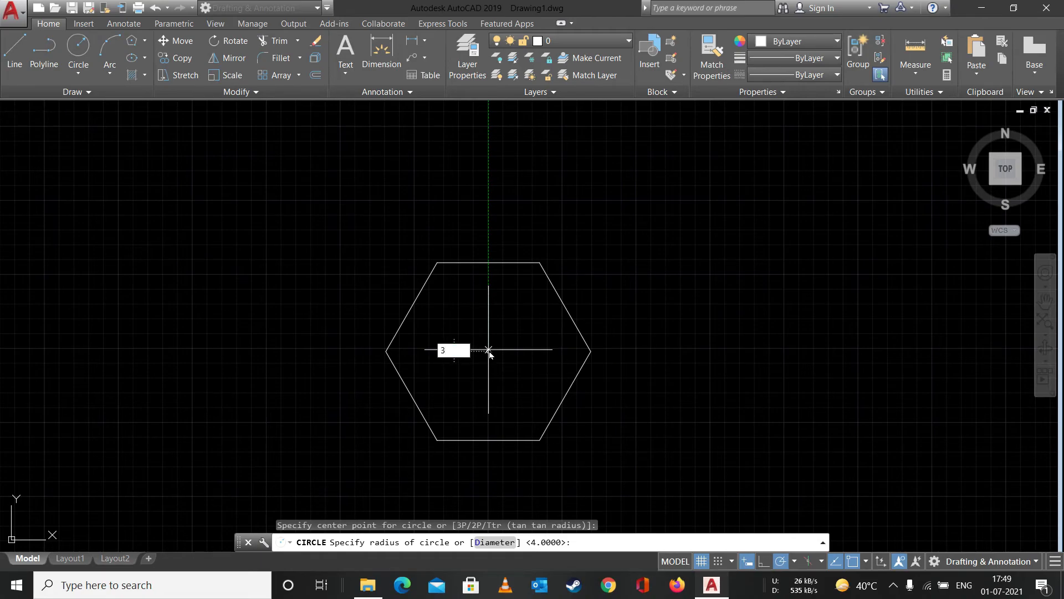
key(Return)
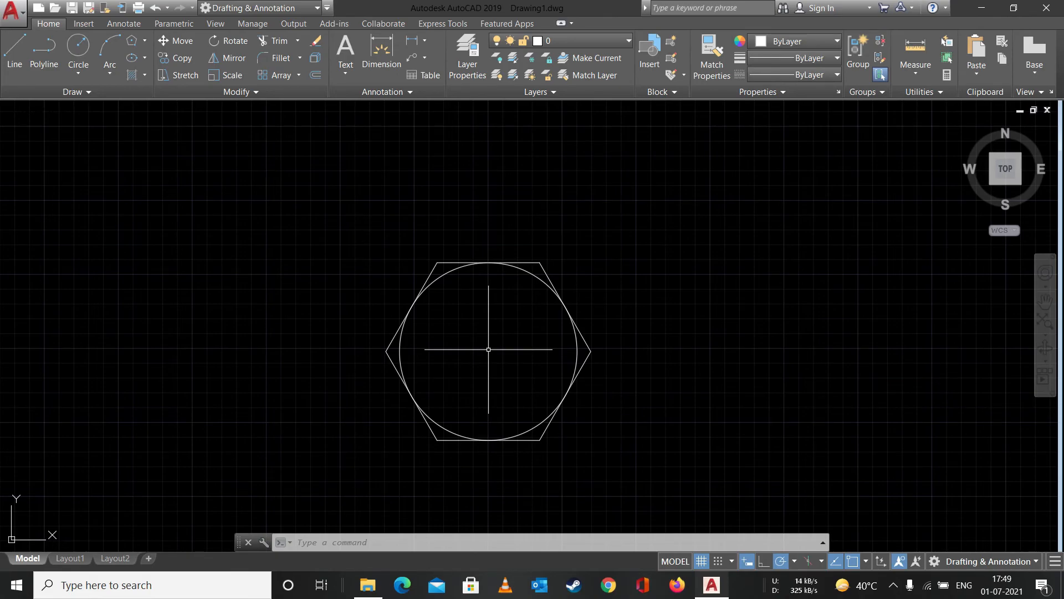
Erase the hexagon with its circle and draw a smaller, tilted 6-sided polygon inscribed in a circle.
mouse_move(658, 250)
mouse_down()
mouse_move(308, 408)
mouse_move(300, 367)
mouse_up()
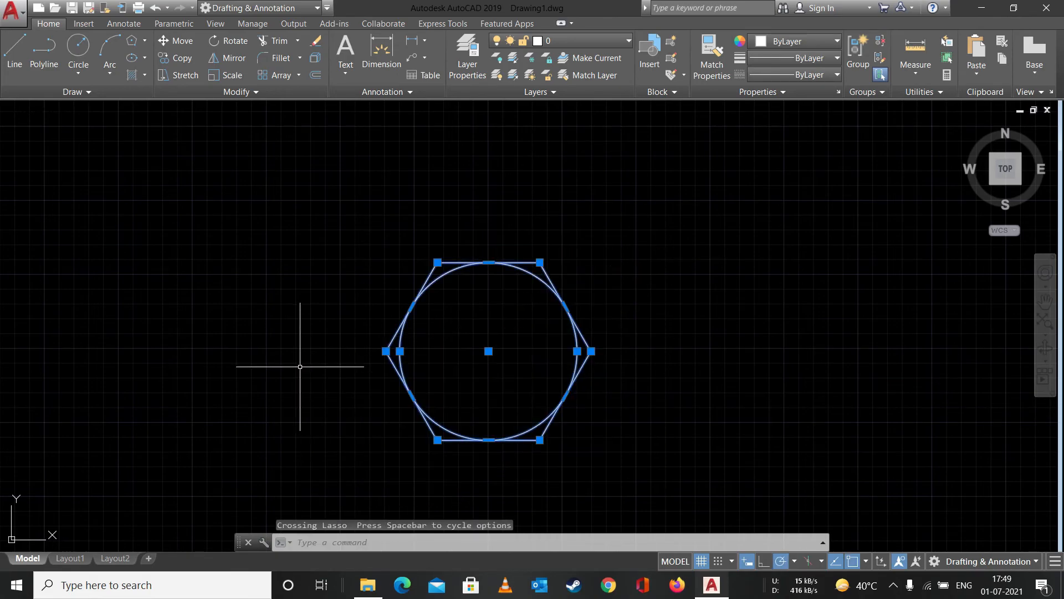
key(Delete)
text(POL)
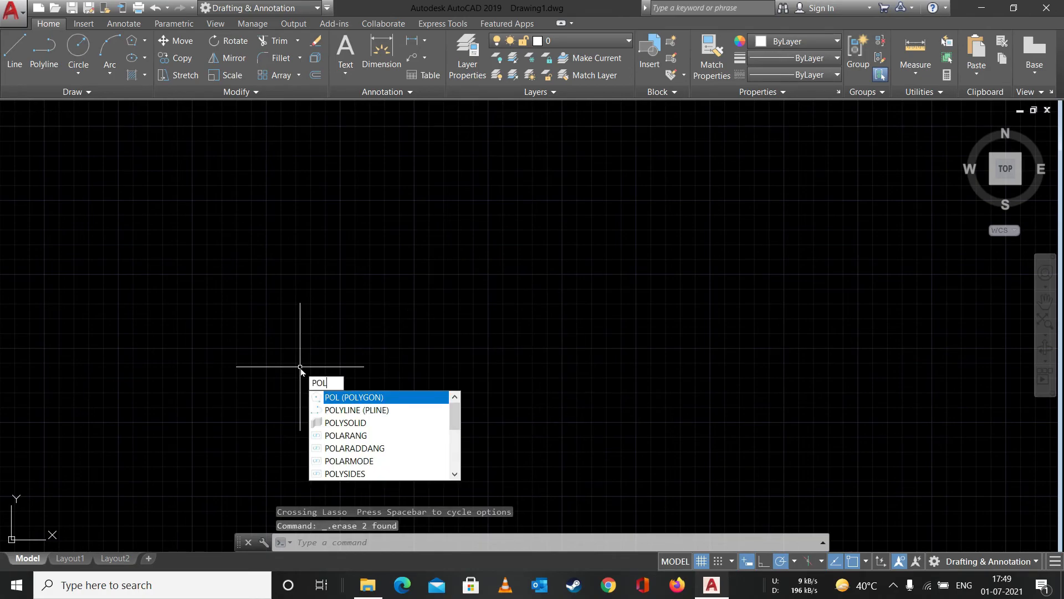
key(Return)
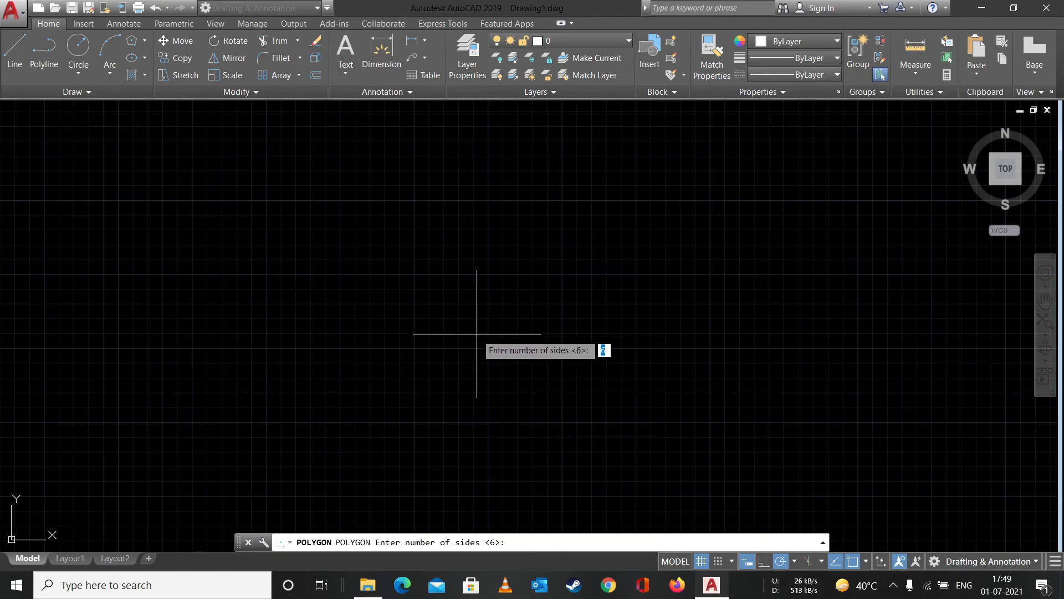
key(Return)
click(411, 339)
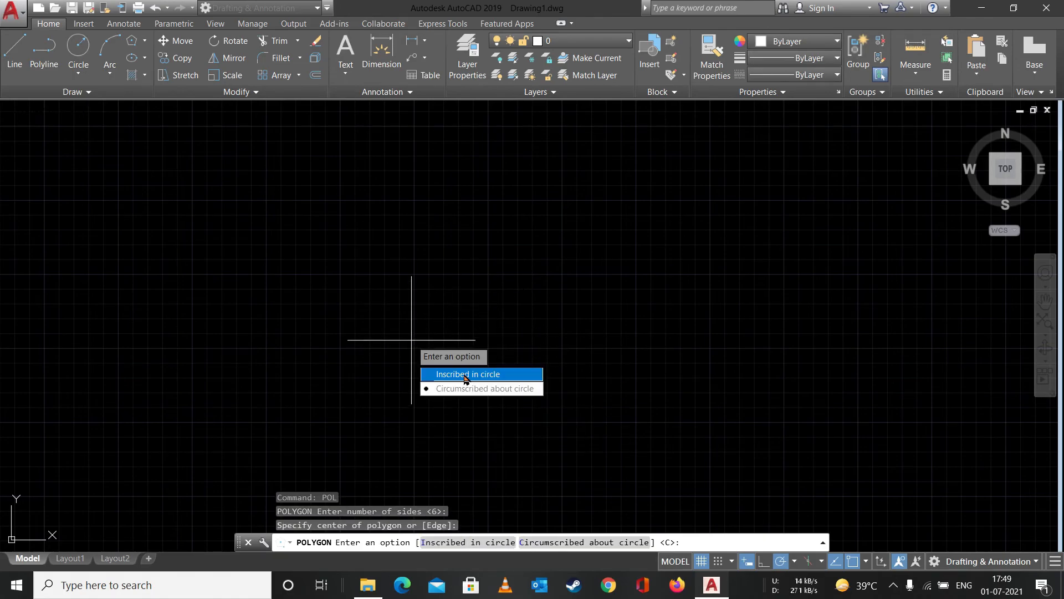
click(443, 374)
click(462, 282)
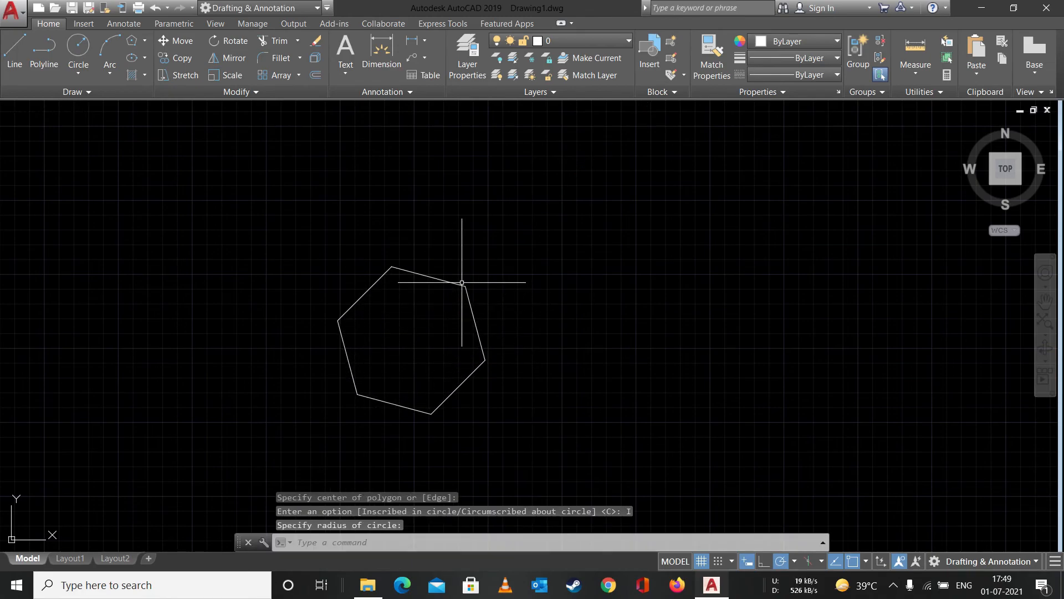
Erase the tilted hexagon and draw a 6-sided polygon with the Edge option, defined by its horizontal lower edge.
mouse_move(525, 261)
mouse_down()
mouse_move(474, 414)
mouse_move(288, 254)
mouse_up()
key(Delete)
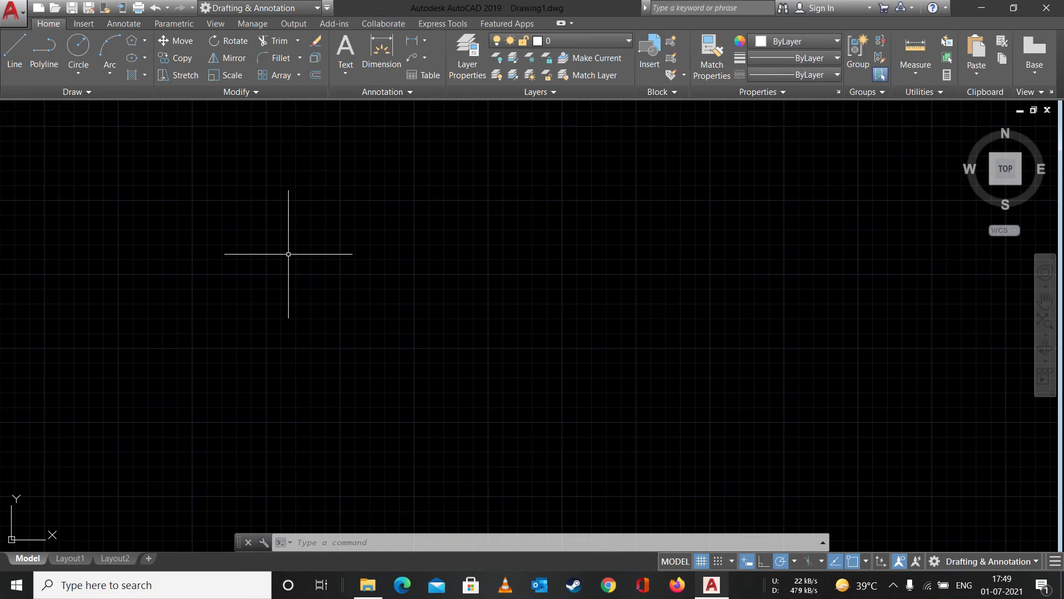
click(144, 41)
click(159, 92)
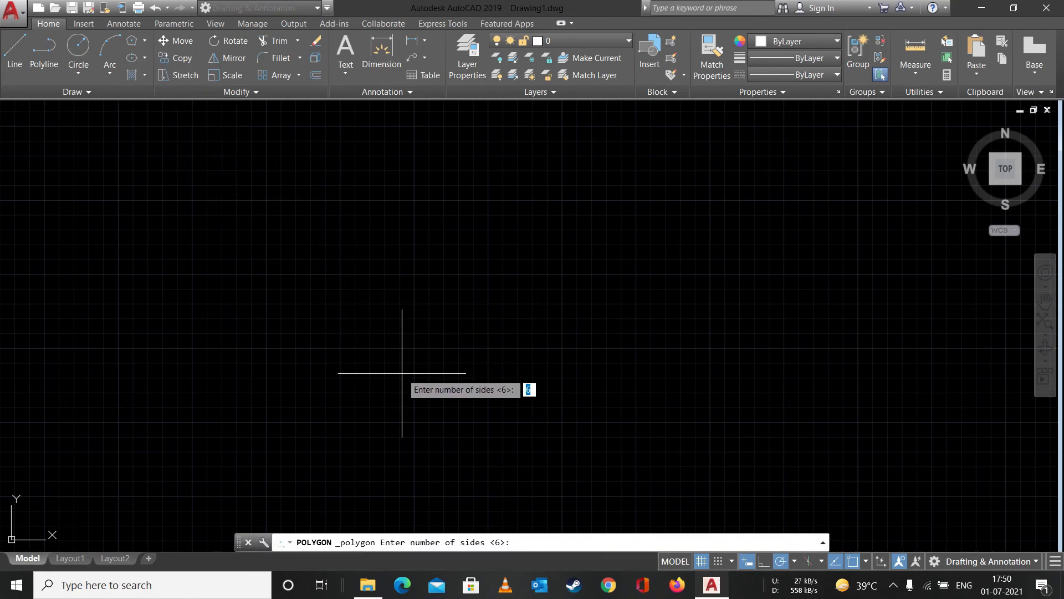
key(Return)
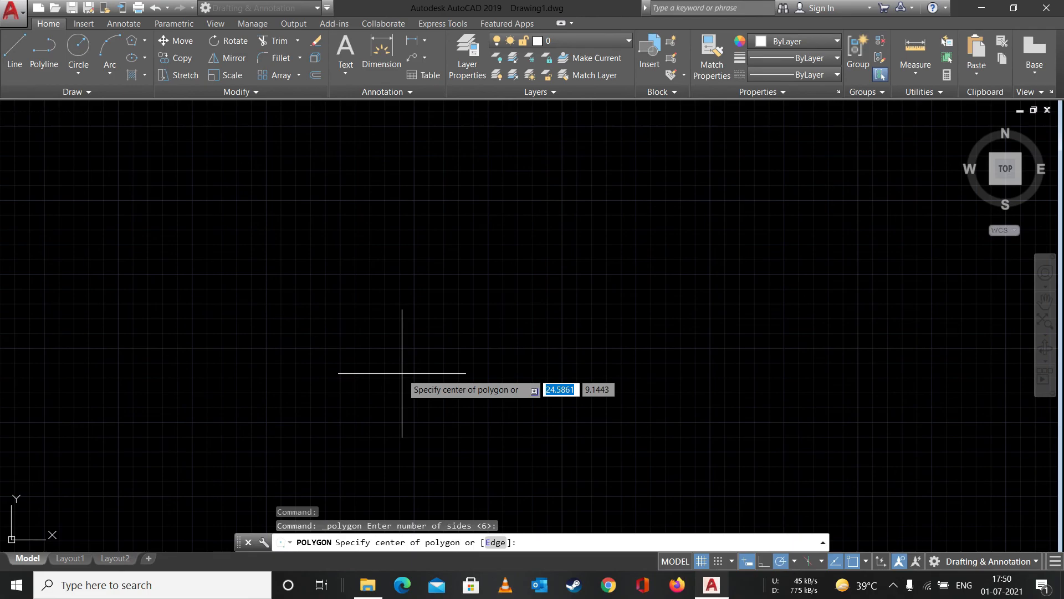
click(496, 542)
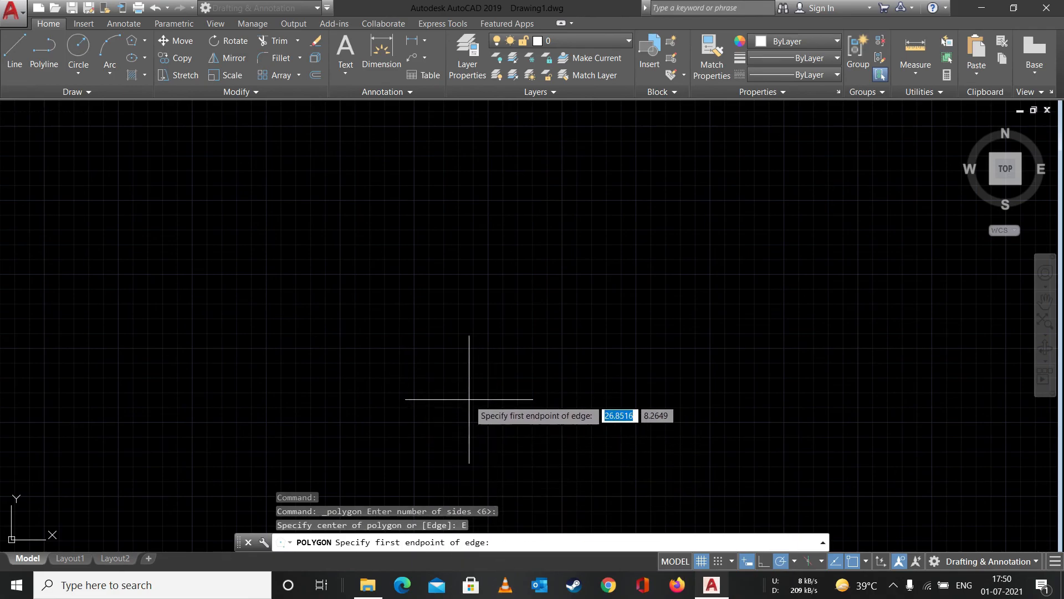
click(408, 347)
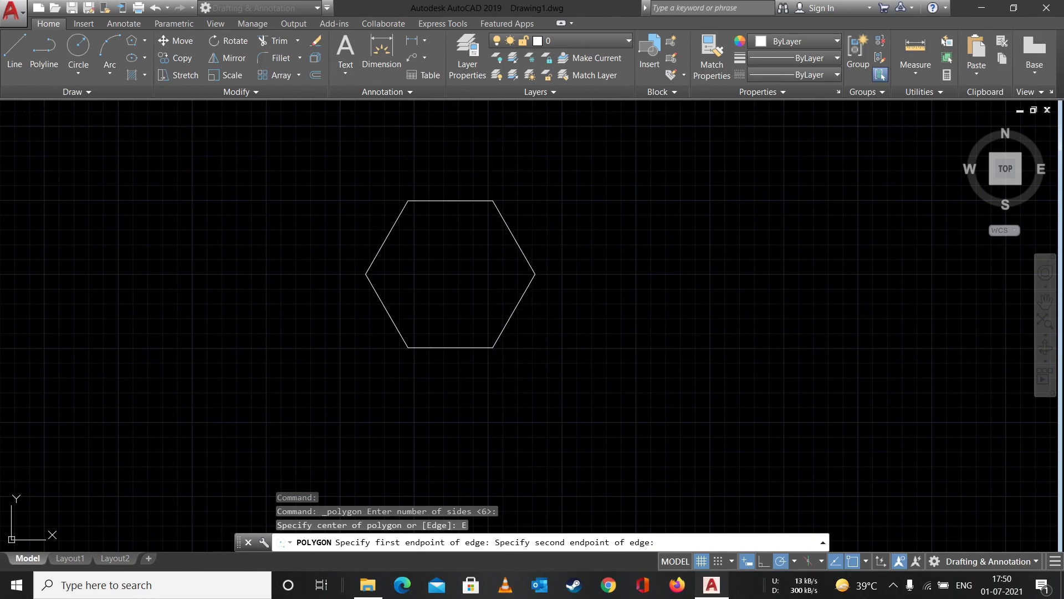
click(493, 349)
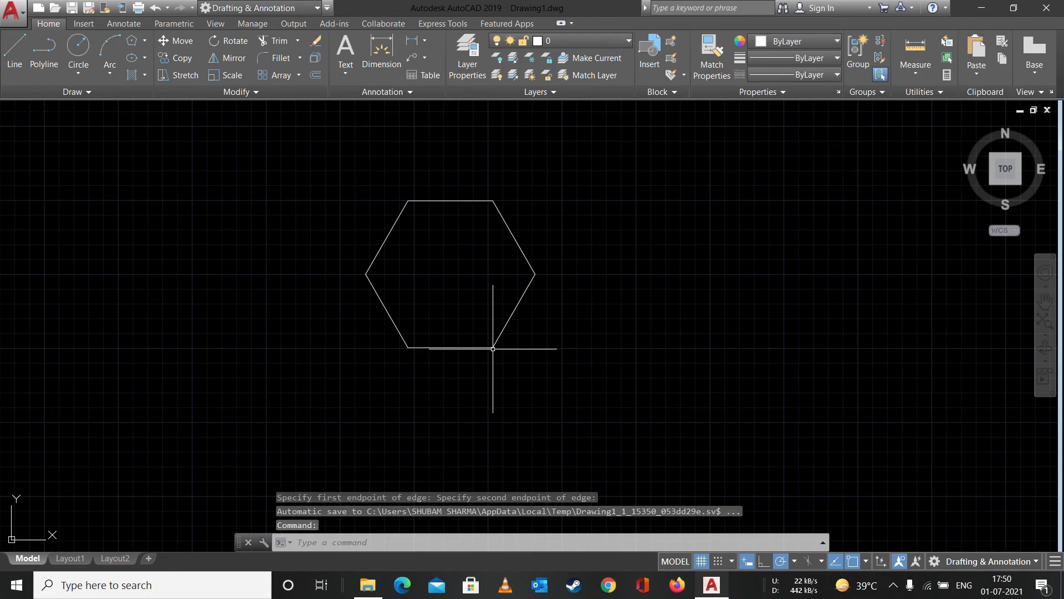